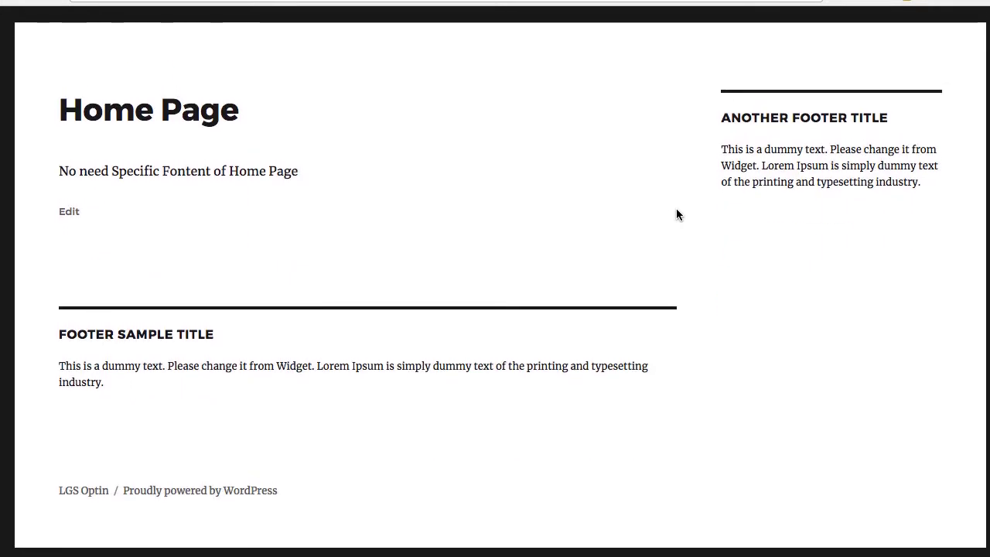
- Activate the installed LGS Optin Theme and save the permalink settings with the Post name structure
{"action": "scroll", "coordinate": [676, 208], "scroll_direction": "up", "scroll_amount": 4}
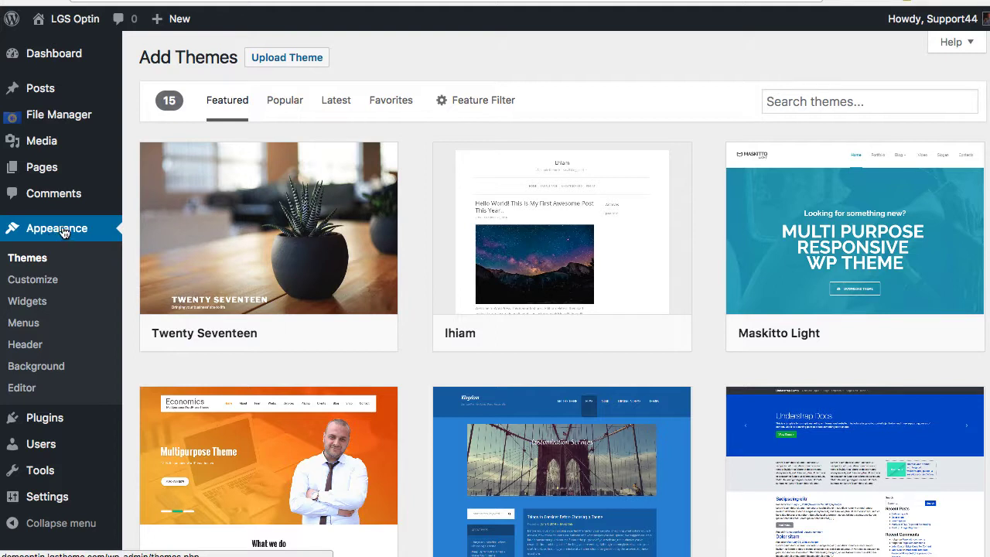
{"action": "left_click", "coordinate": [299, 65]}
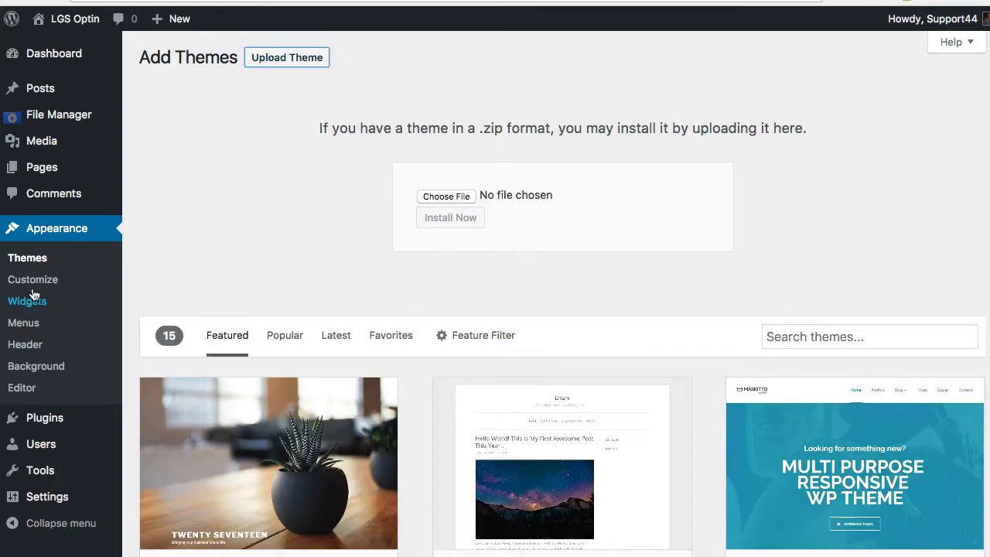
{"action": "left_click", "coordinate": [31, 261]}
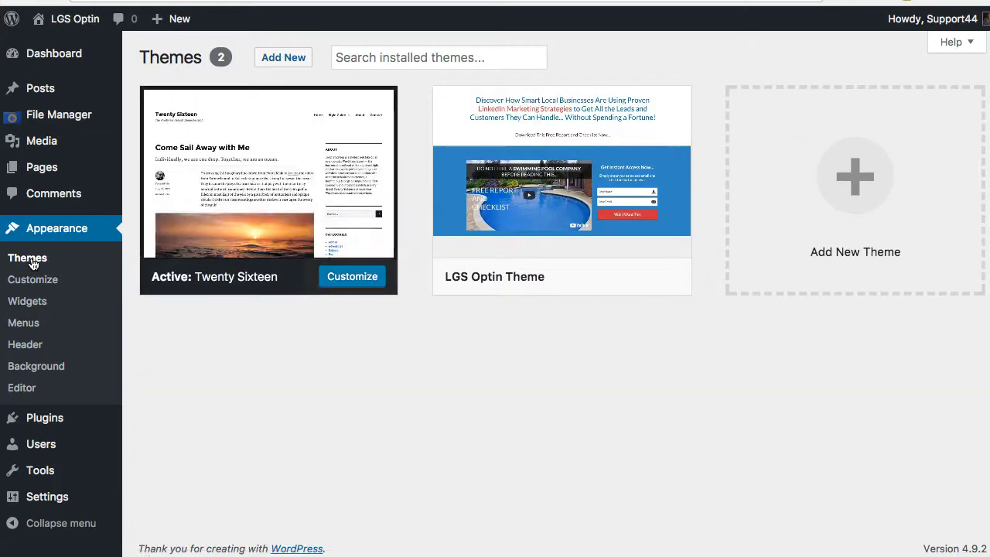
{"action": "mouse_move", "coordinate": [556, 211]}
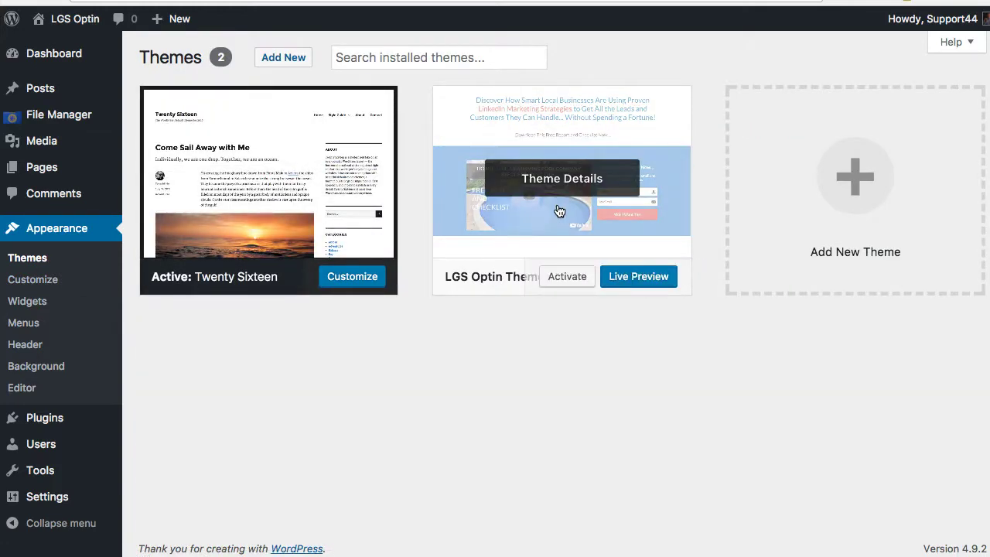
{"action": "left_click", "coordinate": [574, 194]}
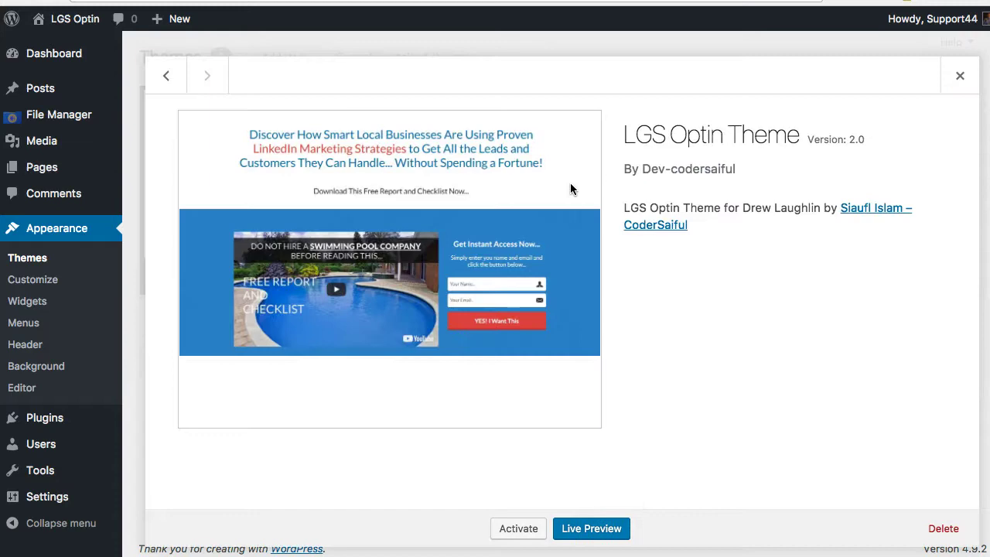
{"action": "left_click", "coordinate": [518, 531]}
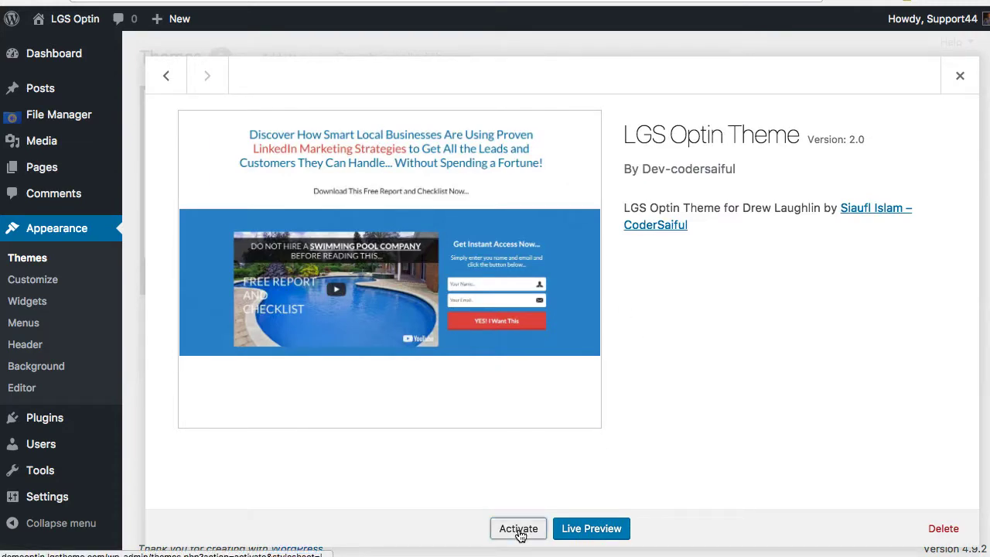
{"action": "scroll", "coordinate": [264, 489], "scroll_direction": "down", "scroll_amount": 5}
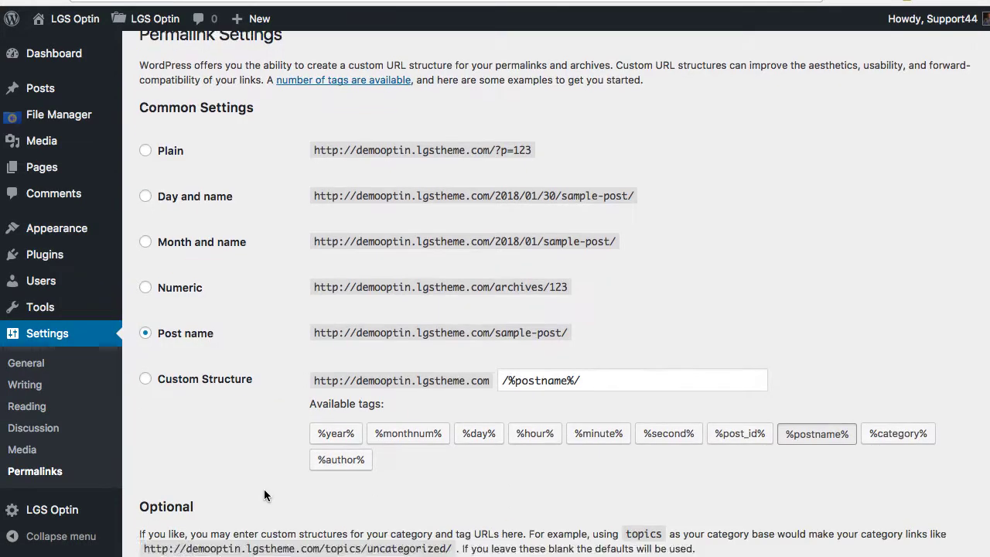
{"action": "left_click", "coordinate": [196, 488]}
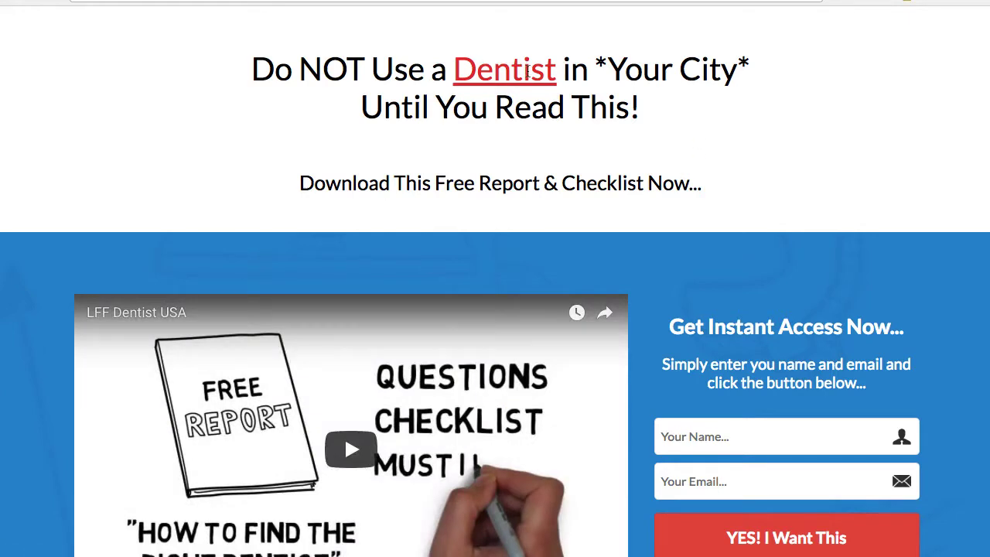
- Examine the site's opt-in home page from the headline through the video and form down to the footer
{"action": "scroll", "coordinate": [718, 150], "scroll_direction": "down", "scroll_amount": 4}
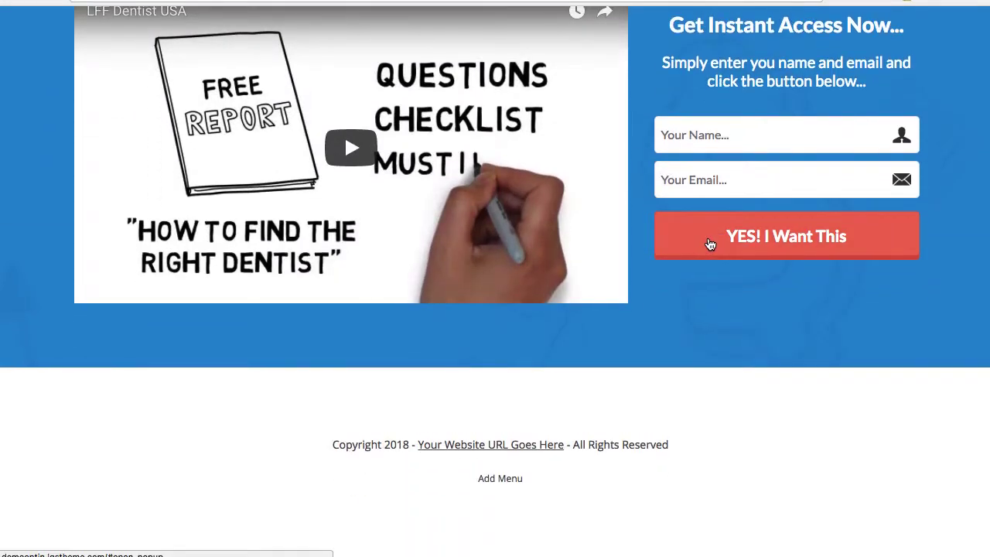
{"action": "scroll", "coordinate": [710, 244], "scroll_direction": "up", "scroll_amount": 4}
{"action": "scroll", "coordinate": [708, 243], "scroll_direction": "down", "scroll_amount": 1}
{"action": "scroll", "coordinate": [707, 243], "scroll_direction": "down", "scroll_amount": 3}
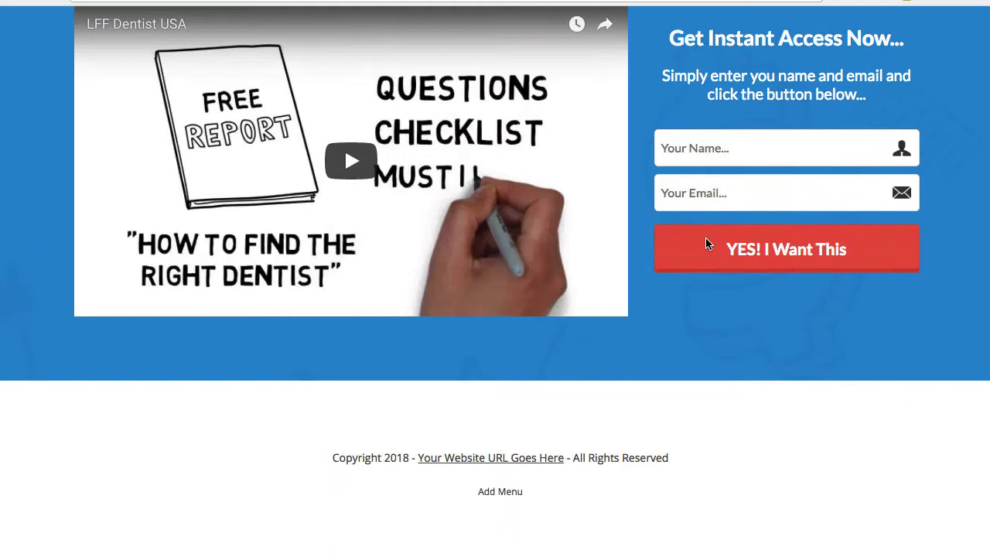
{"action": "scroll", "coordinate": [707, 243], "scroll_direction": "up", "scroll_amount": 4}
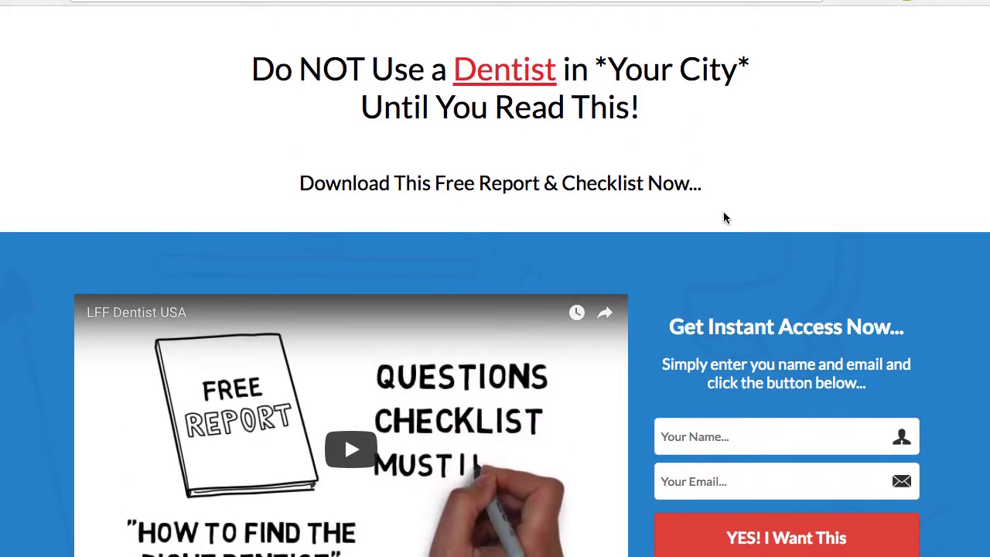
{"action": "scroll", "coordinate": [723, 216], "scroll_direction": "down", "scroll_amount": 4}
{"action": "scroll", "coordinate": [725, 219], "scroll_direction": "up", "scroll_amount": 4}
{"action": "scroll", "coordinate": [723, 217], "scroll_direction": "down", "scroll_amount": 1}
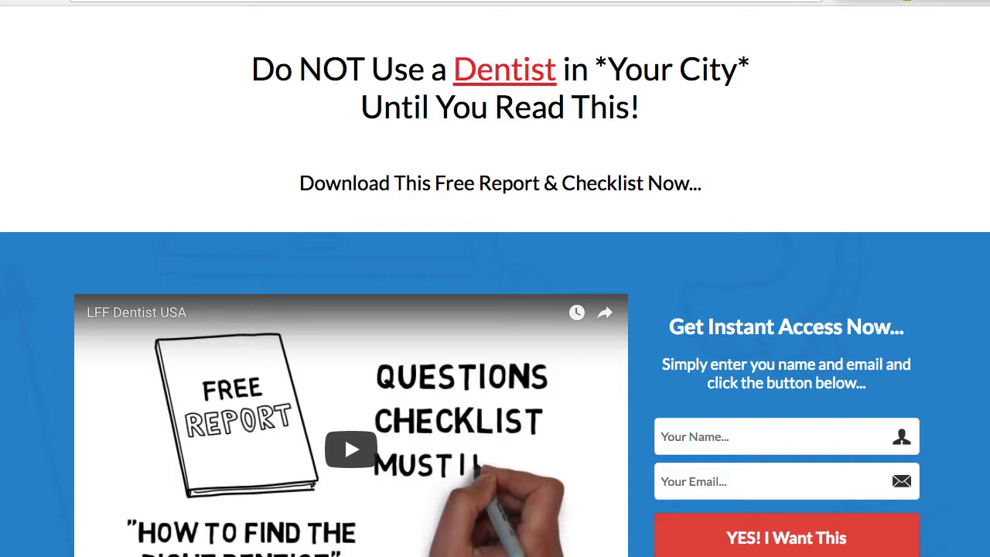
- Return to the WordPress admin and open the Import / Export section of the LGS Optin theme options
{"action": "key", "text": "ctrl+Tab"}
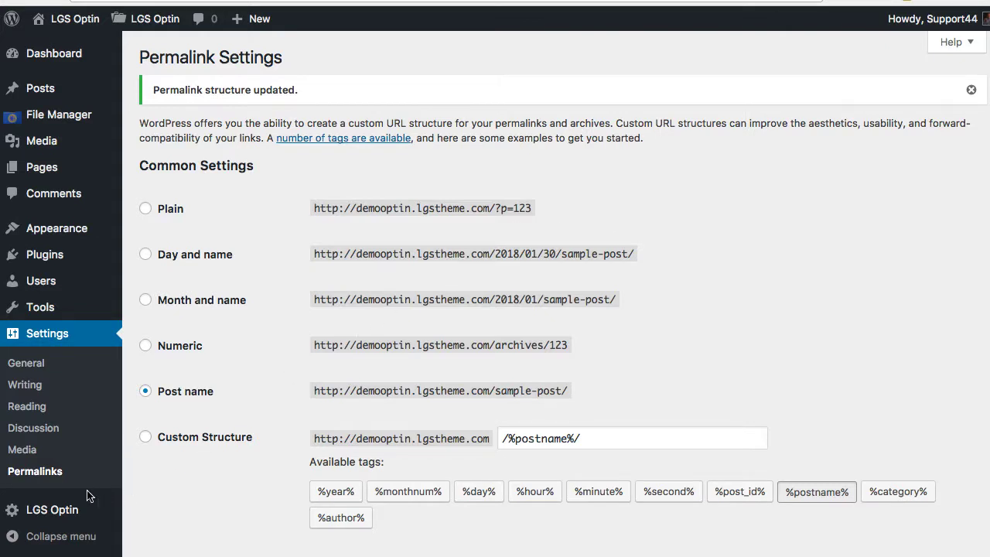
{"action": "mouse_move", "coordinate": [54, 513]}
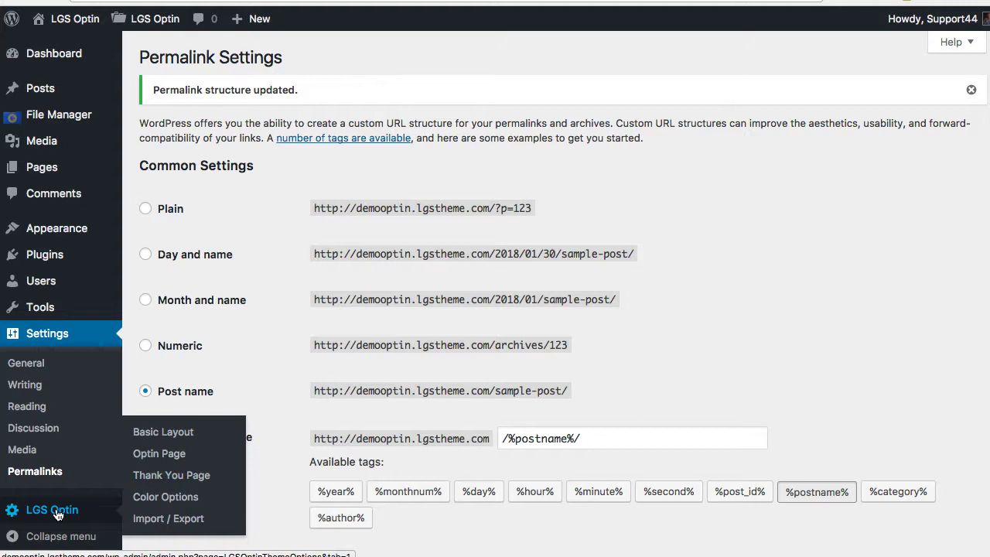
{"action": "left_click", "coordinate": [58, 512]}
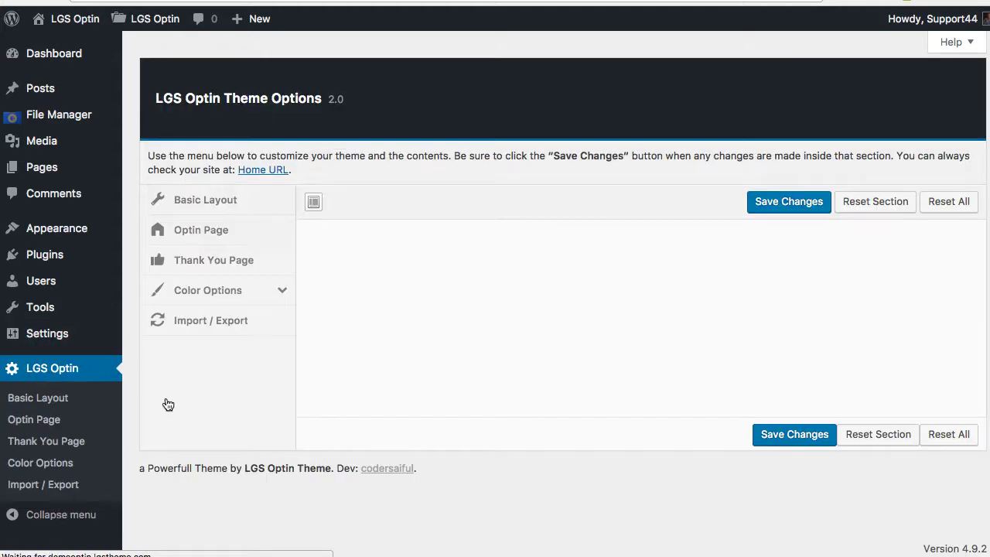
{"action": "scroll", "coordinate": [392, 294], "scroll_direction": "down", "scroll_amount": 2}
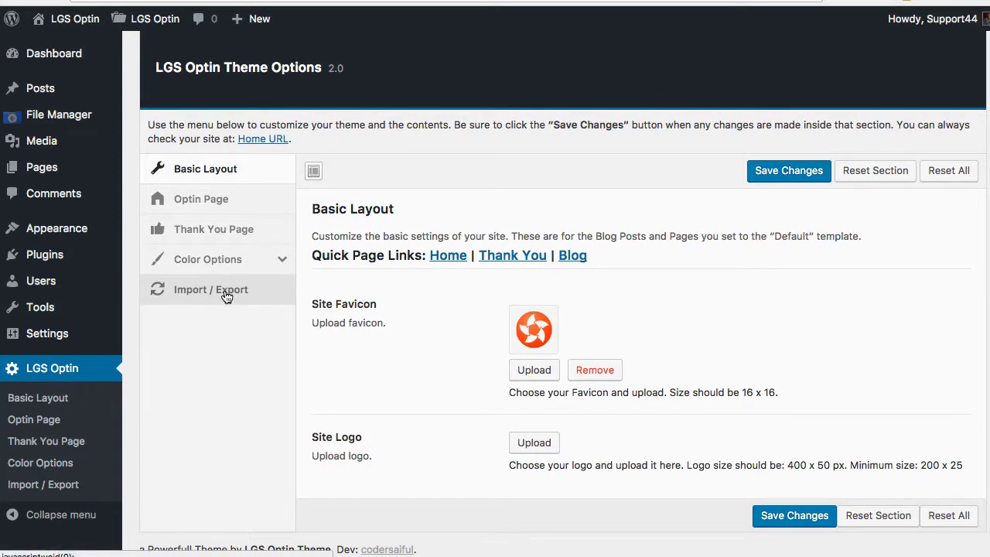
{"action": "left_click", "coordinate": [226, 297]}
- Review the access key import, computer import and export options of the LGS Optin theme
{"action": "scroll", "coordinate": [666, 283], "scroll_direction": "down", "scroll_amount": 4}
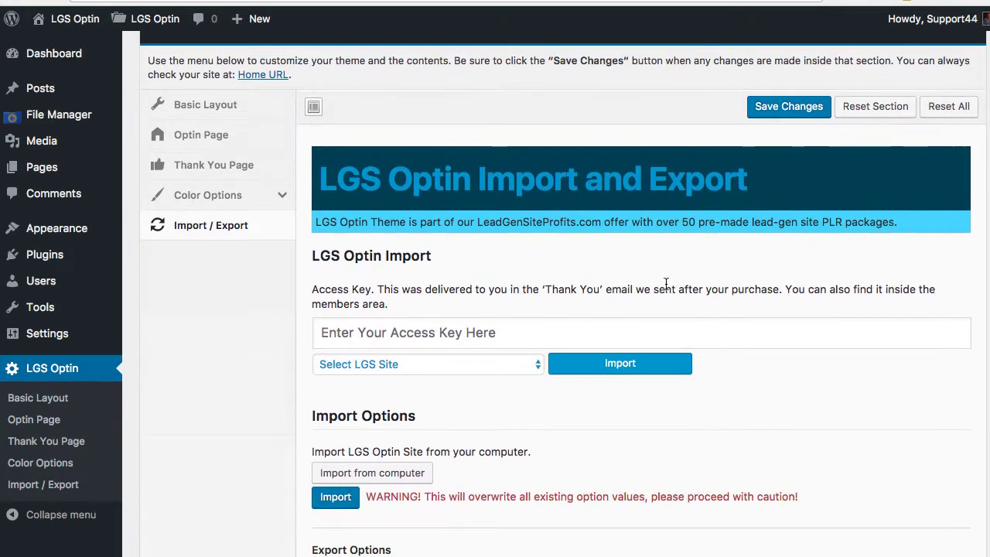
{"action": "scroll", "coordinate": [666, 284], "scroll_direction": "down", "scroll_amount": 4}
{"action": "scroll", "coordinate": [665, 224], "scroll_direction": "up", "scroll_amount": 8}
{"action": "scroll", "coordinate": [756, 324], "scroll_direction": "down", "scroll_amount": 3}
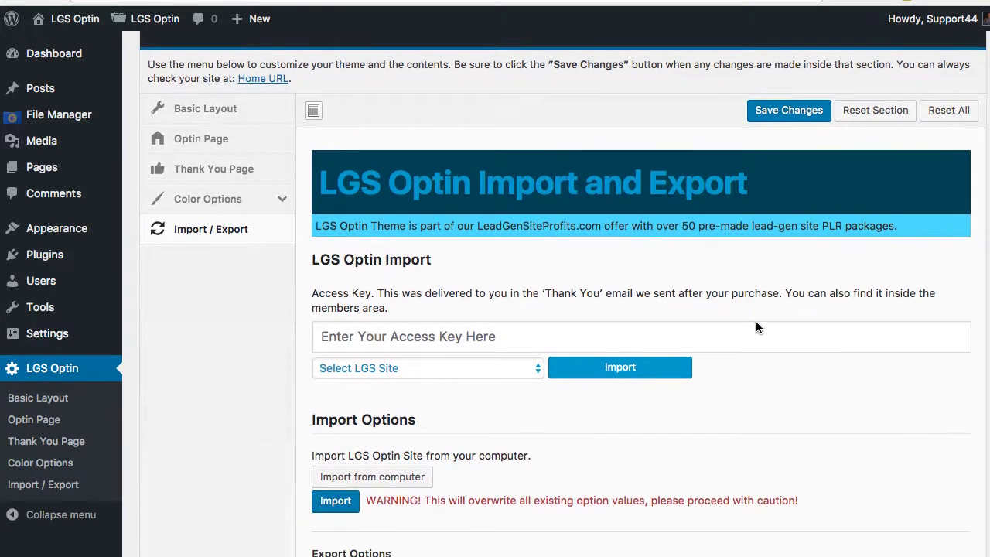
{"action": "scroll", "coordinate": [756, 325], "scroll_direction": "down", "scroll_amount": 1}
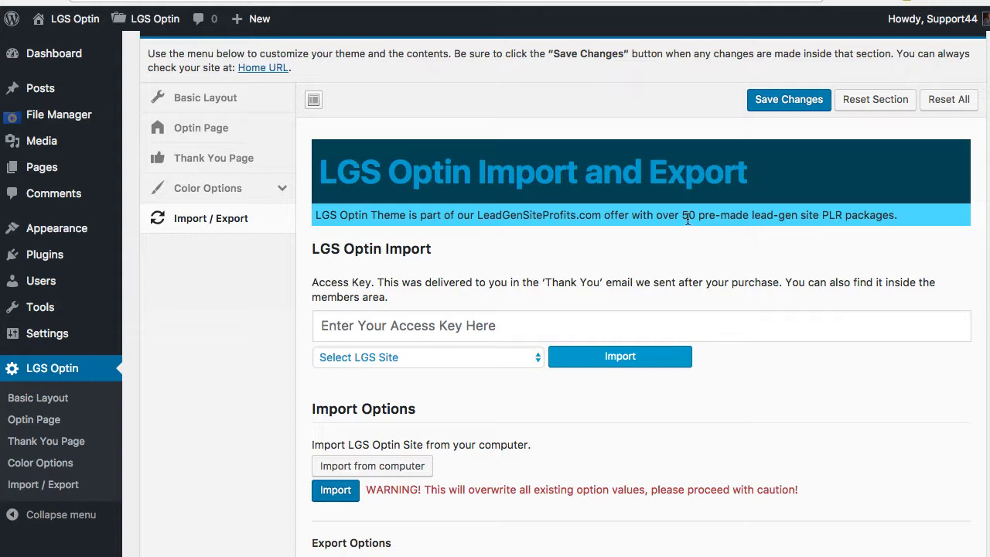
{"action": "scroll", "coordinate": [805, 244], "scroll_direction": "down", "scroll_amount": 3}
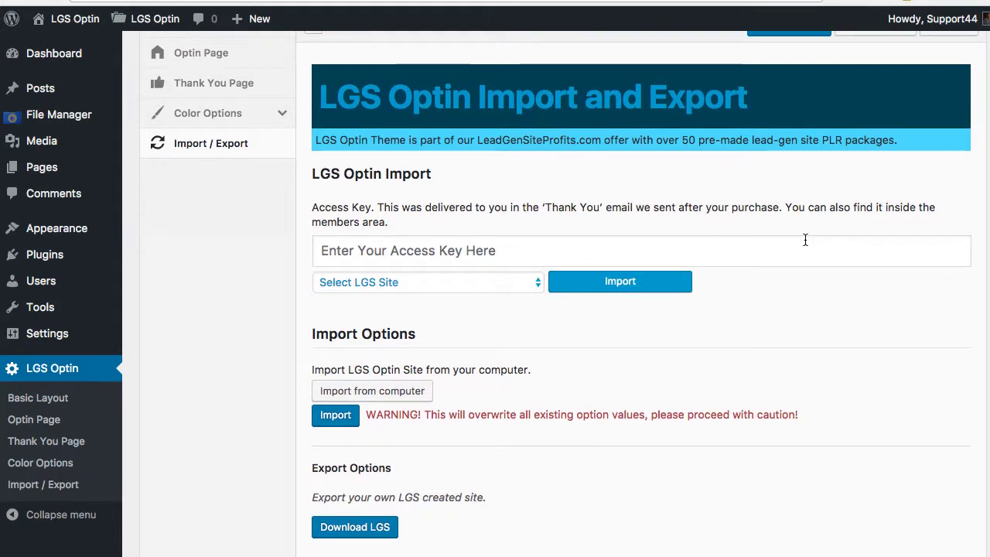
{"action": "scroll", "coordinate": [805, 242], "scroll_direction": "down", "scroll_amount": 4}
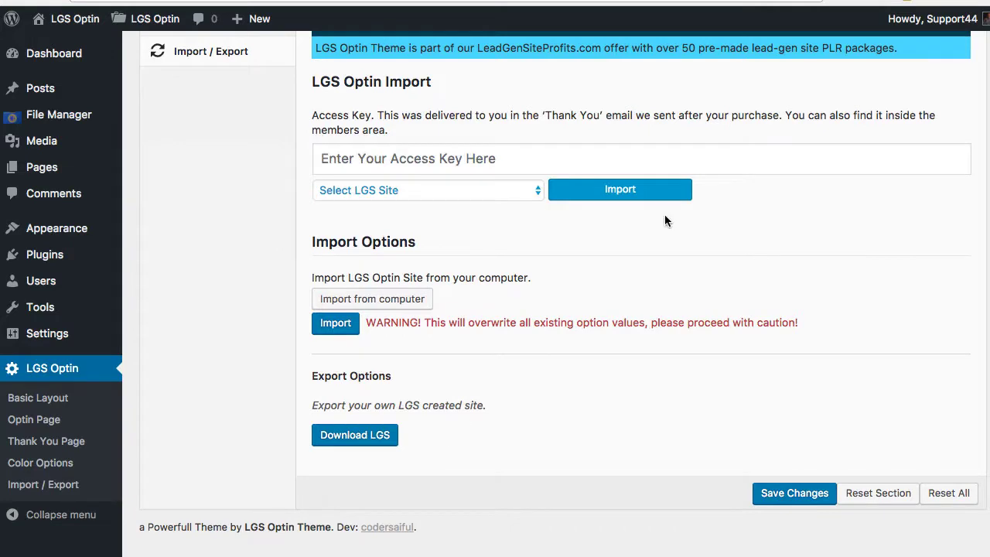
- Browse the list of LGS sites offered for import and read the description of importing from the computer
{"action": "left_click", "coordinate": [440, 191]}
{"action": "scroll", "coordinate": [423, 247], "scroll_direction": "down", "scroll_amount": 5}
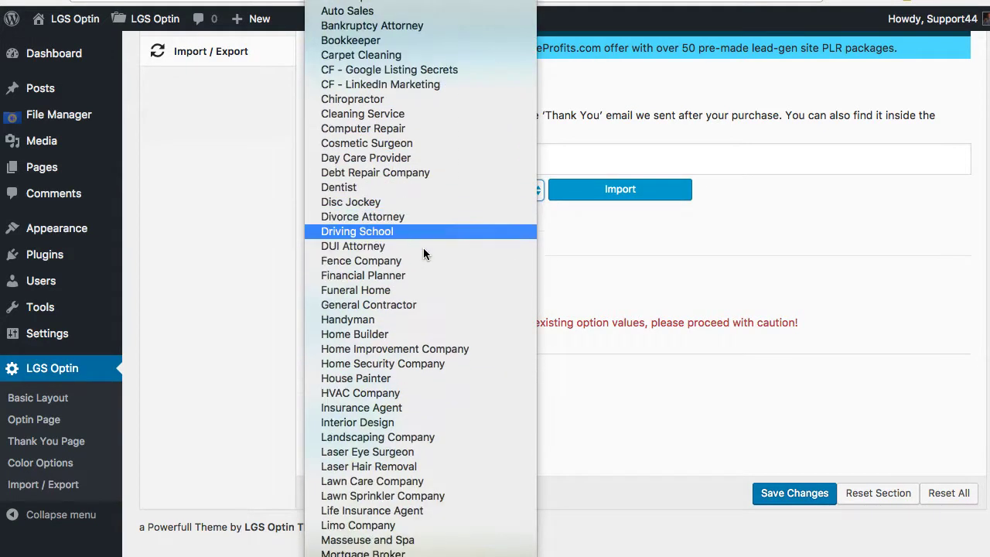
{"action": "scroll", "coordinate": [423, 253], "scroll_direction": "down", "scroll_amount": 3}
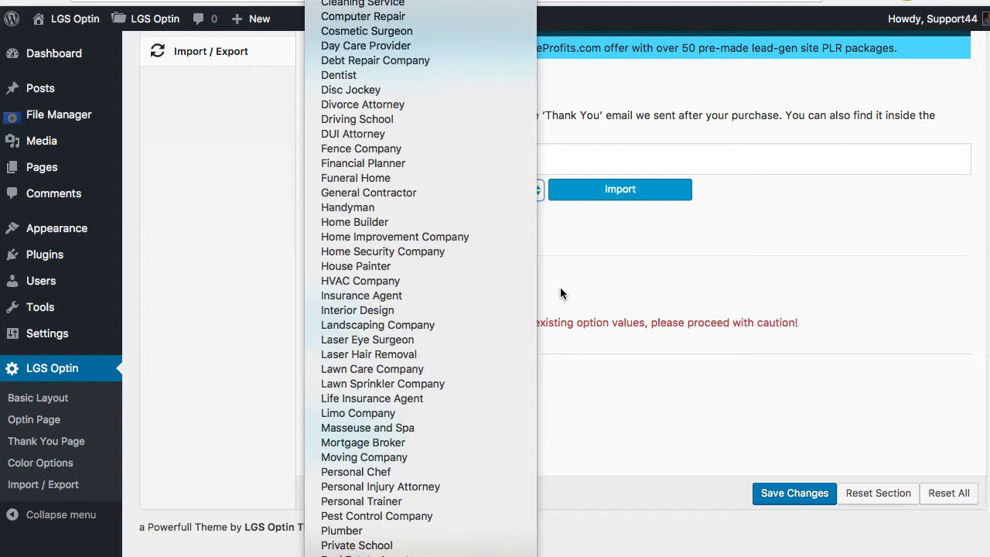
{"action": "left_click", "coordinate": [615, 244]}
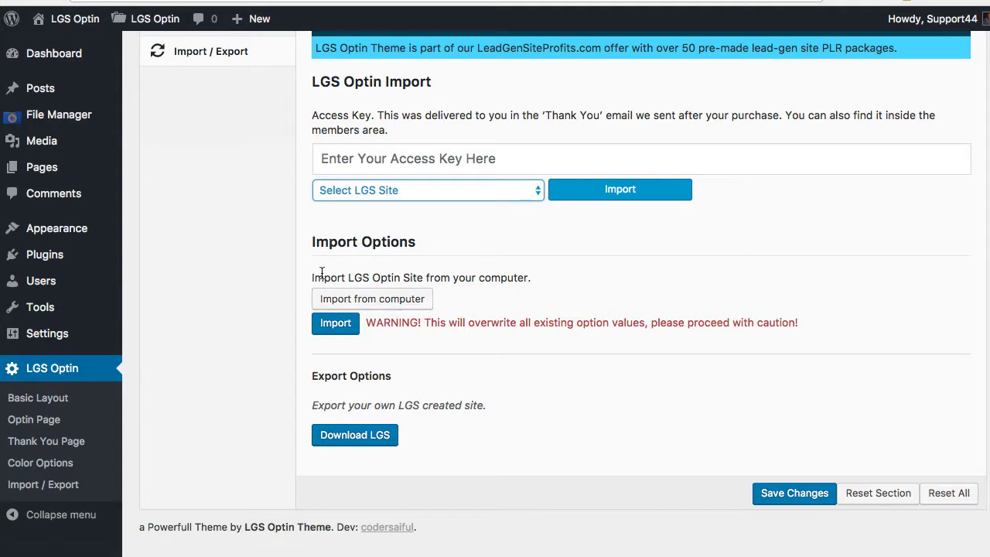
{"action": "left_click_drag", "start_coordinate": [315, 277], "coordinate": [590, 277]}
{"action": "left_click", "coordinate": [549, 287]}
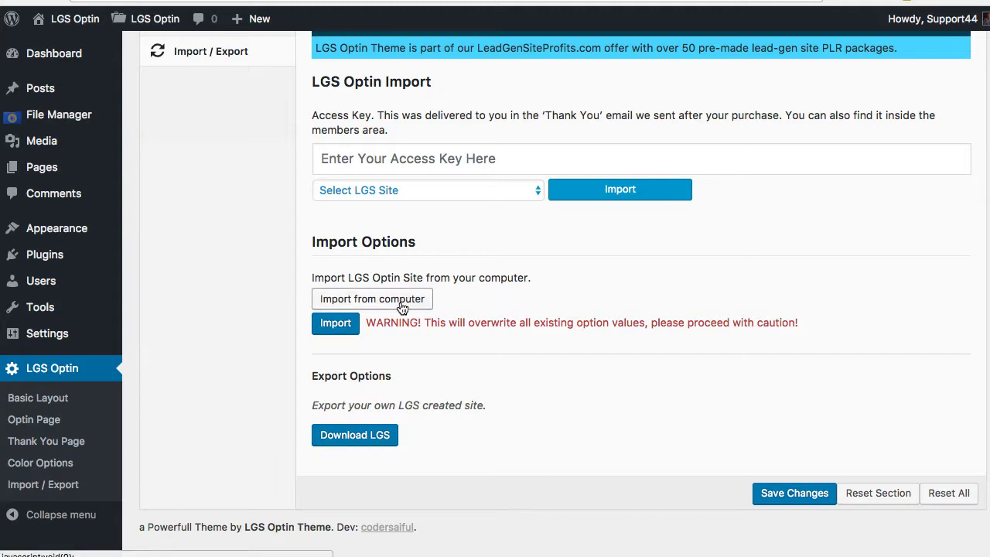
- Copy the entire contents of the CF-Google-Listing-Secrets.json file from the text editor and return to the theme options
{"action": "left_click", "coordinate": [401, 304]}
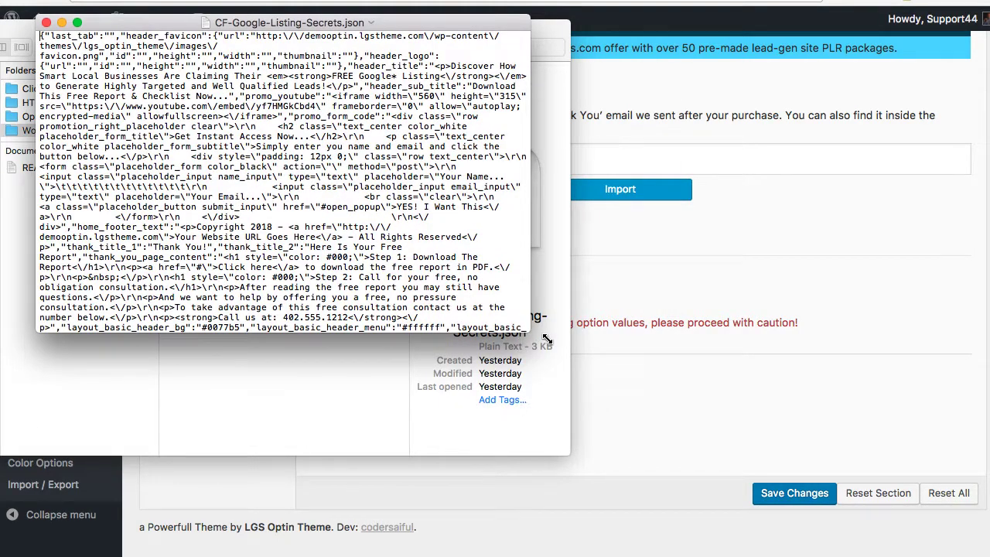
{"action": "left_click_drag", "start_coordinate": [544, 339], "coordinate": [784, 435]}
{"action": "right_click", "coordinate": [320, 352]}
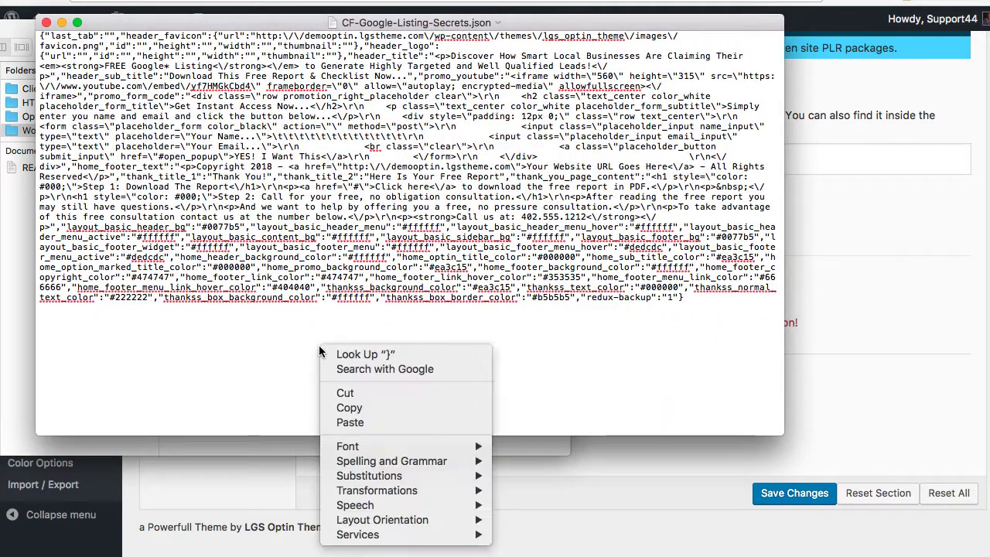
{"action": "left_click", "coordinate": [238, 362]}
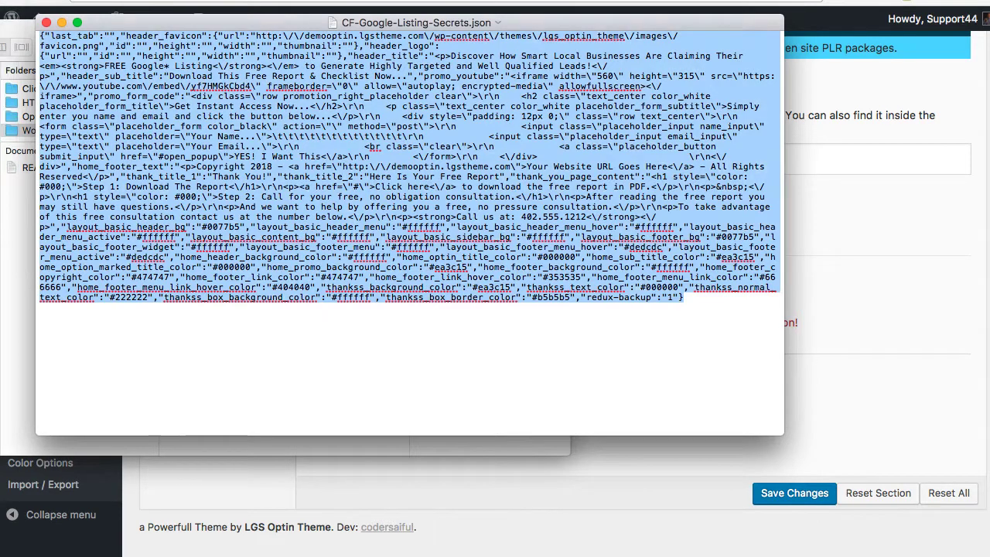
{"action": "left_click", "coordinate": [4, 85]}
{"action": "right_click", "coordinate": [465, 260]}
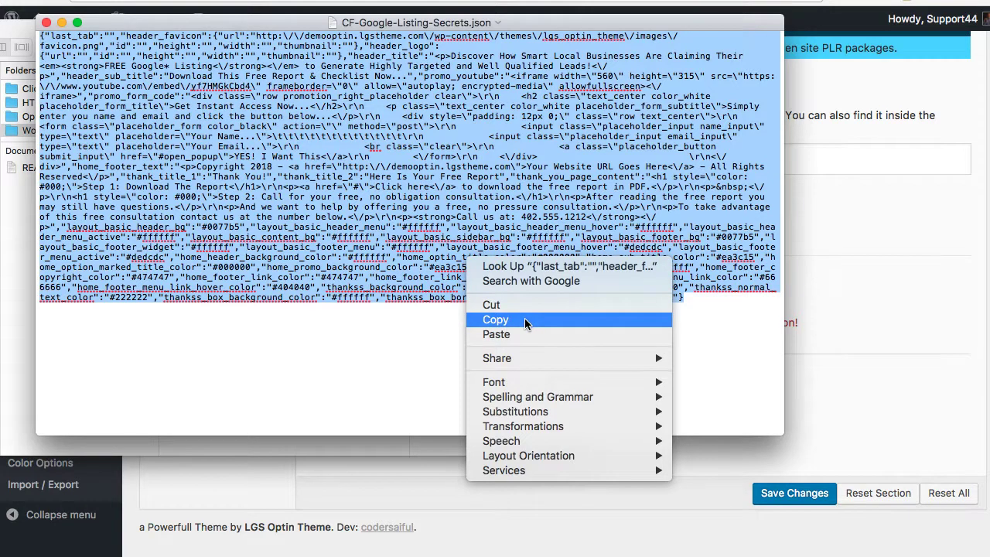
{"action": "left_click", "coordinate": [495, 320]}
{"action": "left_click", "coordinate": [902, 285]}
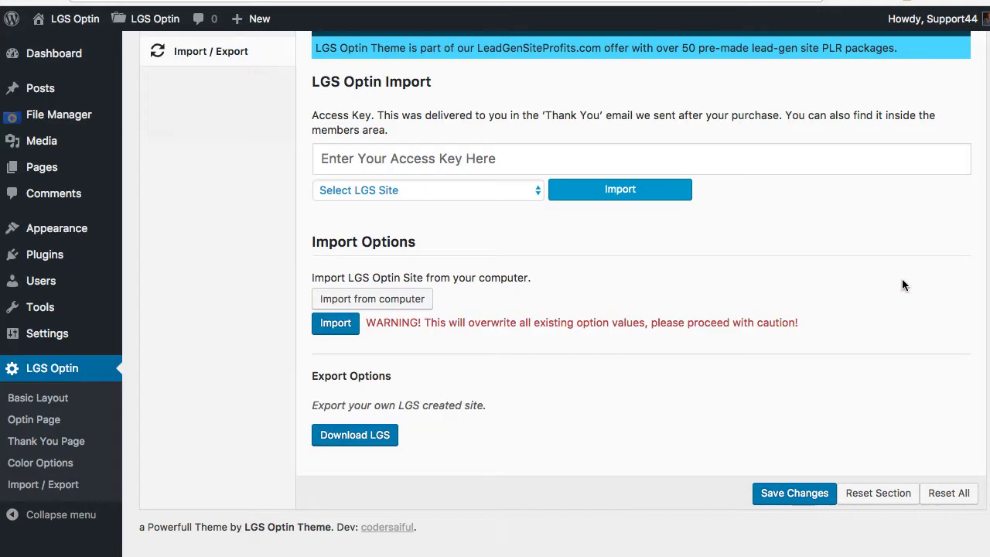
- Import the copied JSON site data through the import from computer option and save the theme changes
{"action": "left_click", "coordinate": [376, 302]}
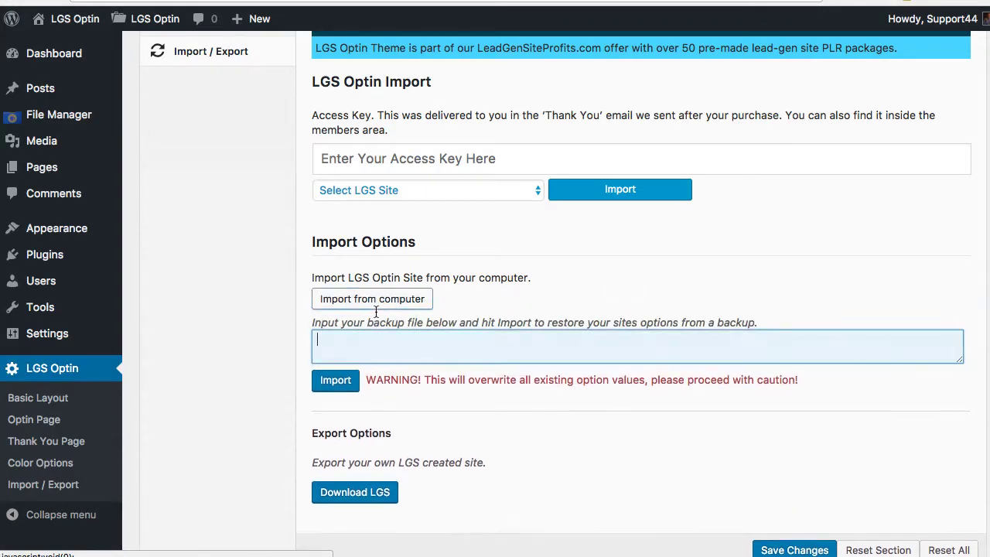
{"action": "right_click", "coordinate": [366, 341]}
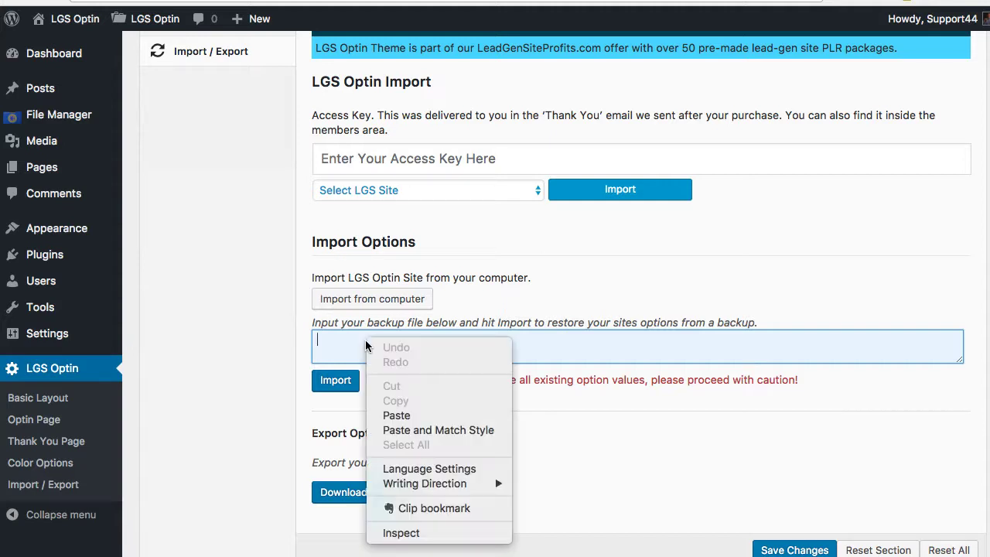
{"action": "left_click", "coordinate": [412, 412]}
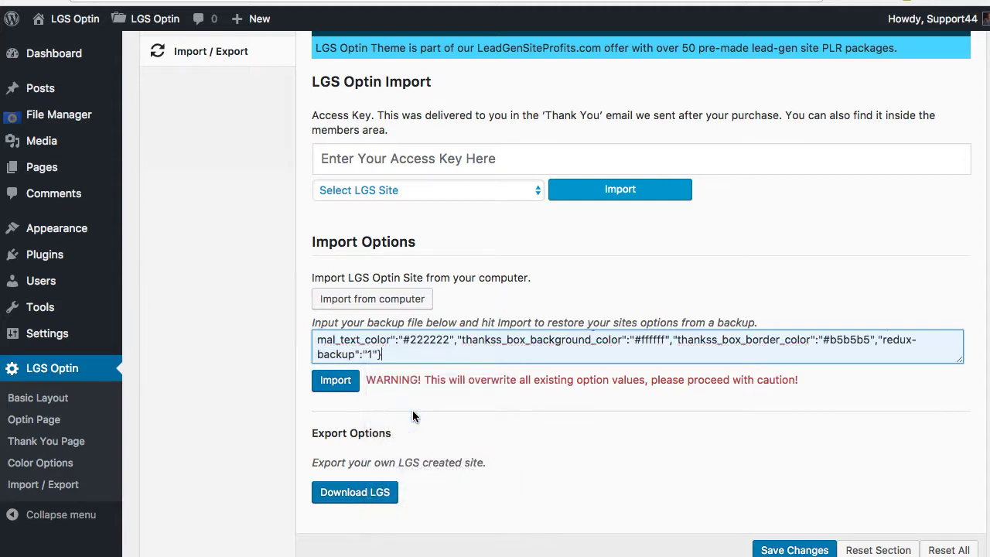
{"action": "left_click", "coordinate": [336, 383]}
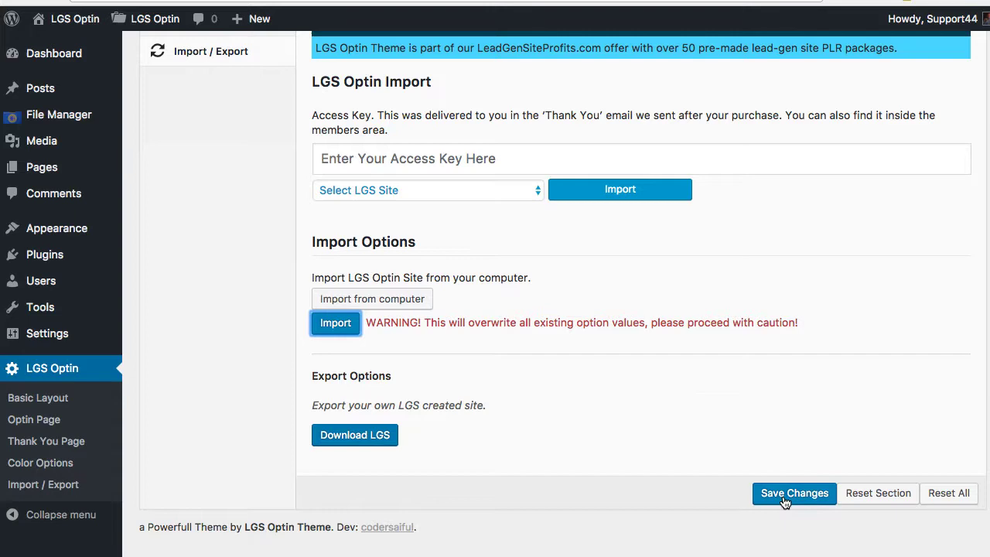
{"action": "left_click", "coordinate": [783, 496]}
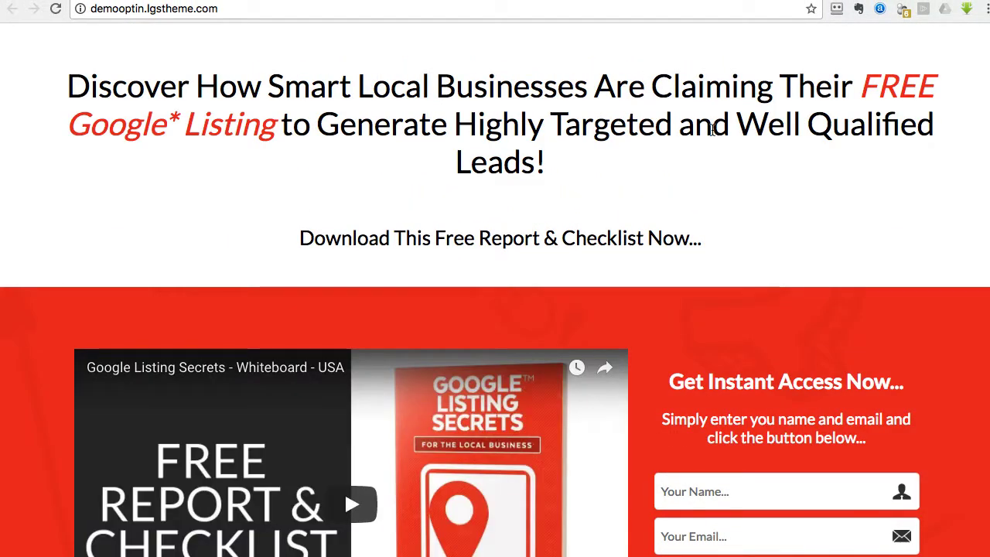
- Review the live opt-in page's headline, video and name and email form with the imported Google Listing Secrets content
{"action": "scroll", "coordinate": [732, 128], "scroll_direction": "down", "scroll_amount": 5}
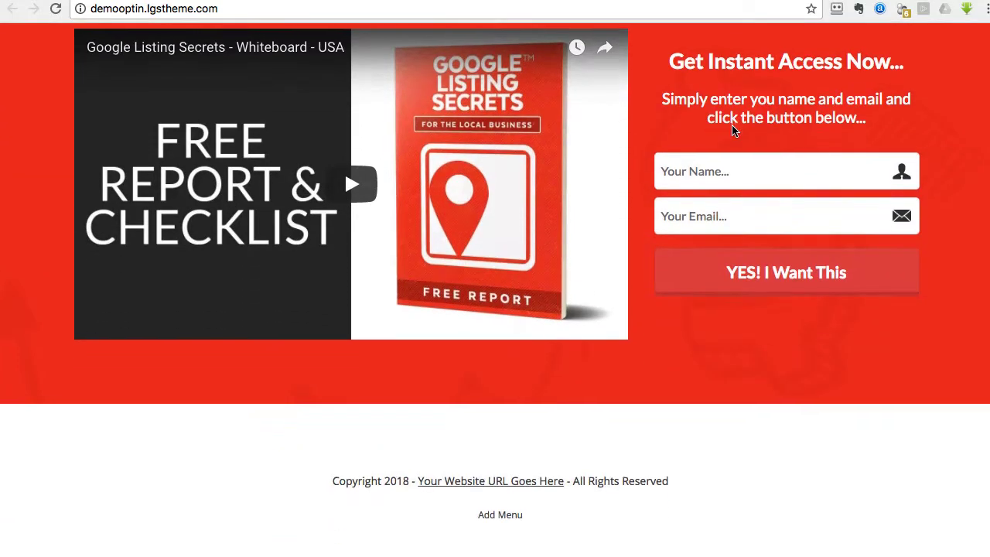
{"action": "scroll", "coordinate": [732, 130], "scroll_direction": "up", "scroll_amount": 5}
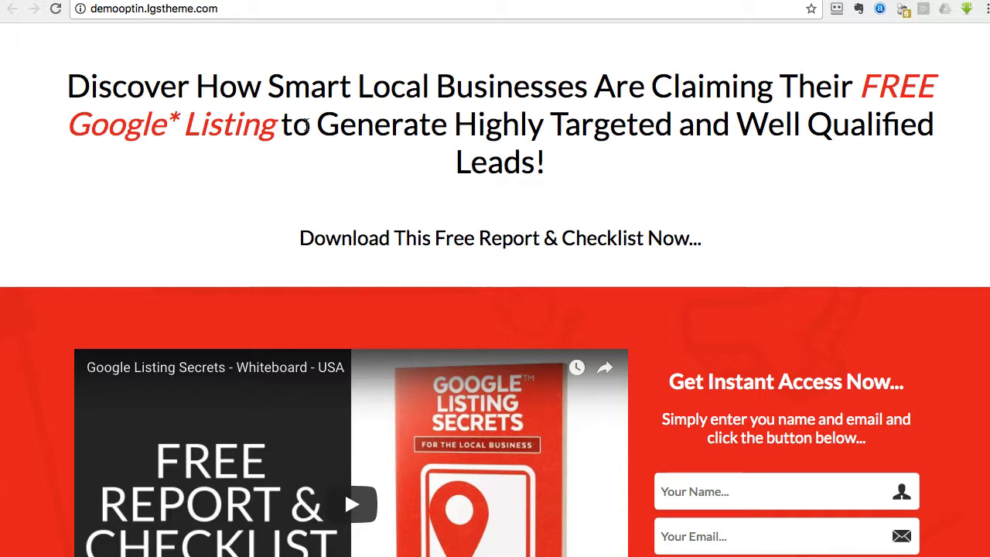
{"action": "scroll", "coordinate": [348, 249], "scroll_direction": "down", "scroll_amount": 4}
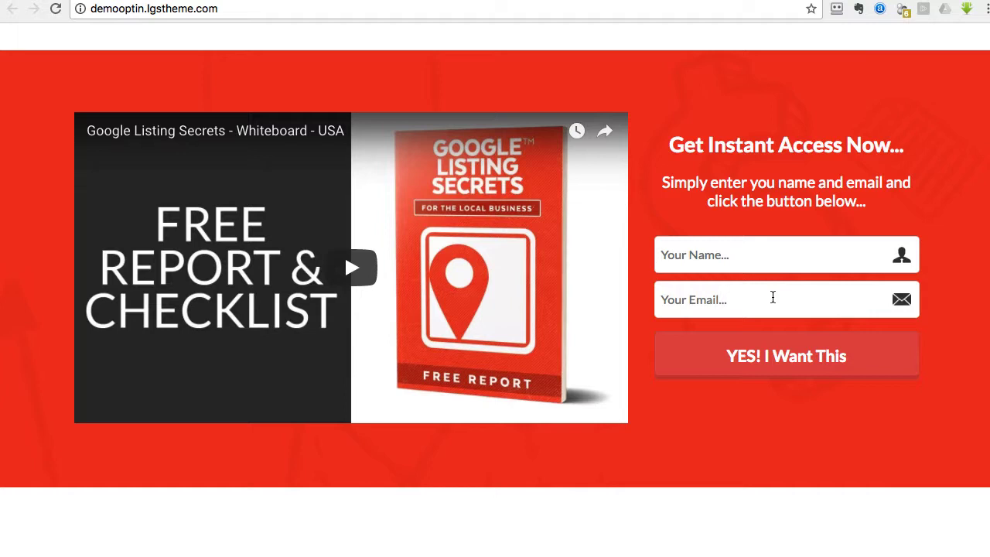
{"action": "scroll", "coordinate": [772, 297], "scroll_direction": "down", "scroll_amount": 1}
{"action": "scroll", "coordinate": [771, 293], "scroll_direction": "up", "scroll_amount": 2}
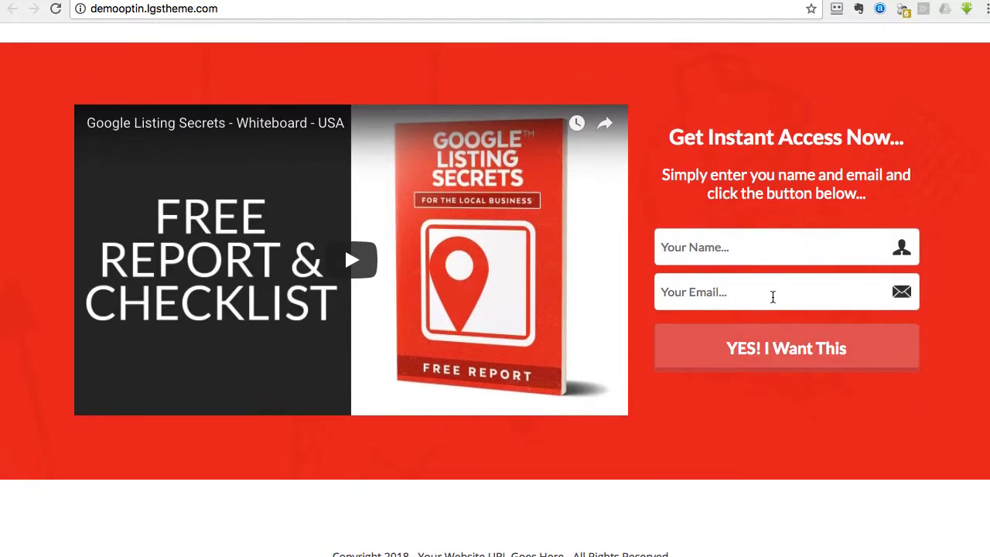
{"action": "scroll", "coordinate": [730, 302], "scroll_direction": "up", "scroll_amount": 2}
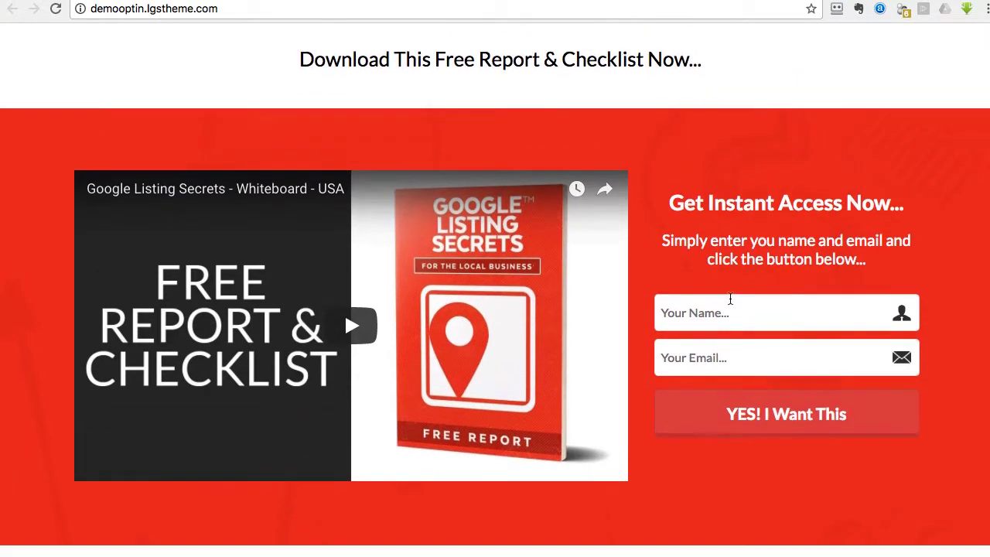
{"action": "scroll", "coordinate": [730, 301], "scroll_direction": "up", "scroll_amount": 1}
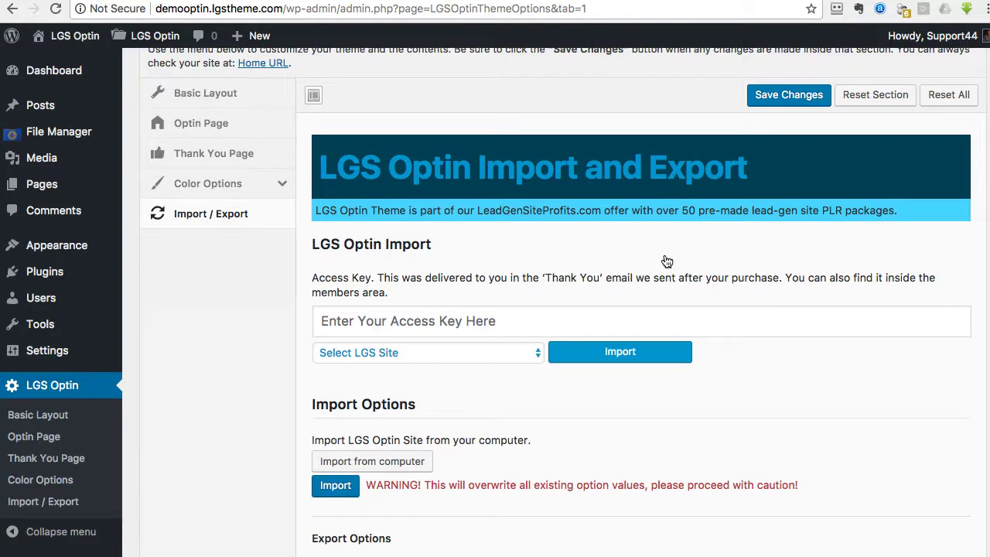
- Choose Solar Energy Company as the LGS site to import and fill in the access key
{"action": "scroll", "coordinate": [812, 231], "scroll_direction": "down", "scroll_amount": 3}
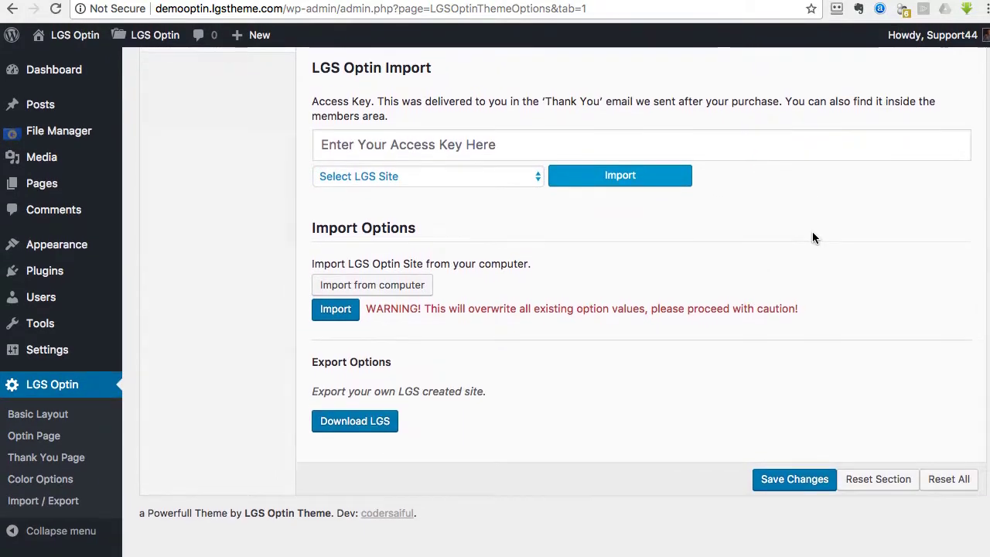
{"action": "scroll", "coordinate": [812, 231], "scroll_direction": "up", "scroll_amount": 3}
{"action": "scroll", "coordinate": [812, 232], "scroll_direction": "up", "scroll_amount": 1}
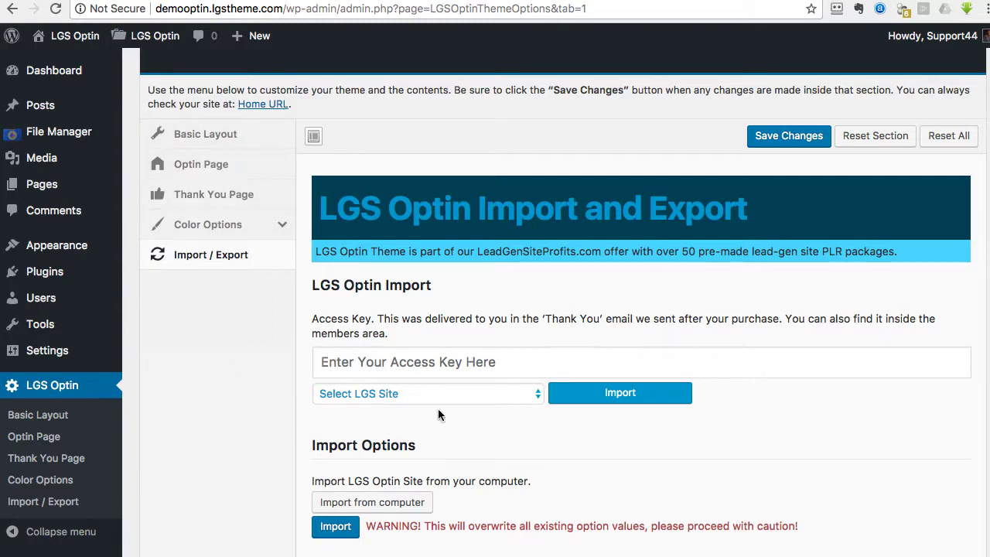
{"action": "scroll", "coordinate": [784, 376], "scroll_direction": "down", "scroll_amount": 3}
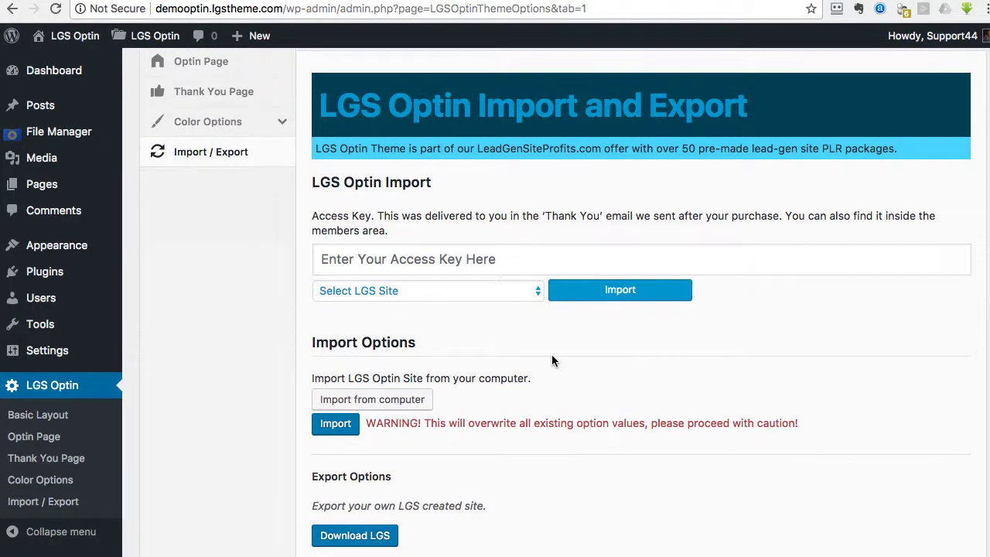
{"action": "scroll", "coordinate": [696, 270], "scroll_direction": "down", "scroll_amount": 2}
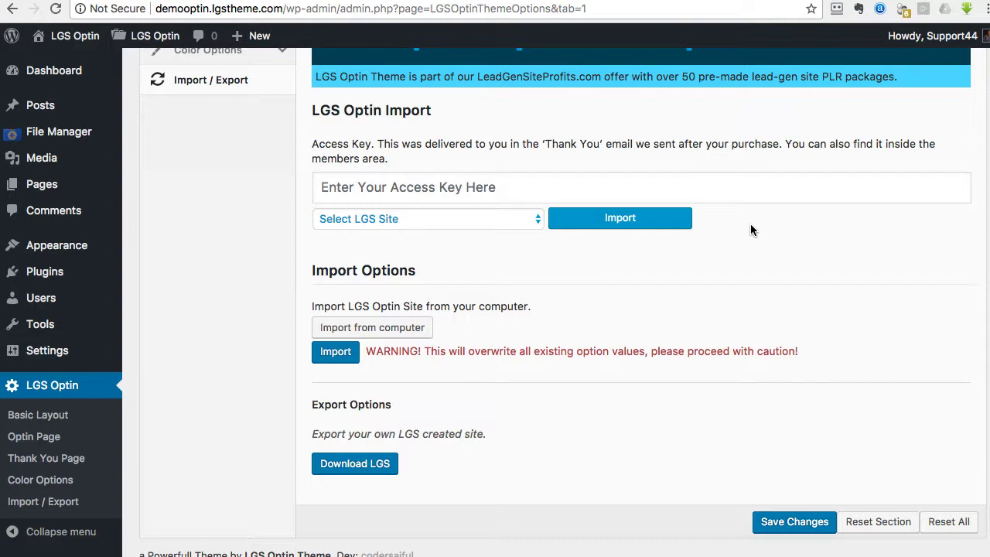
{"action": "left_click", "coordinate": [495, 190]}
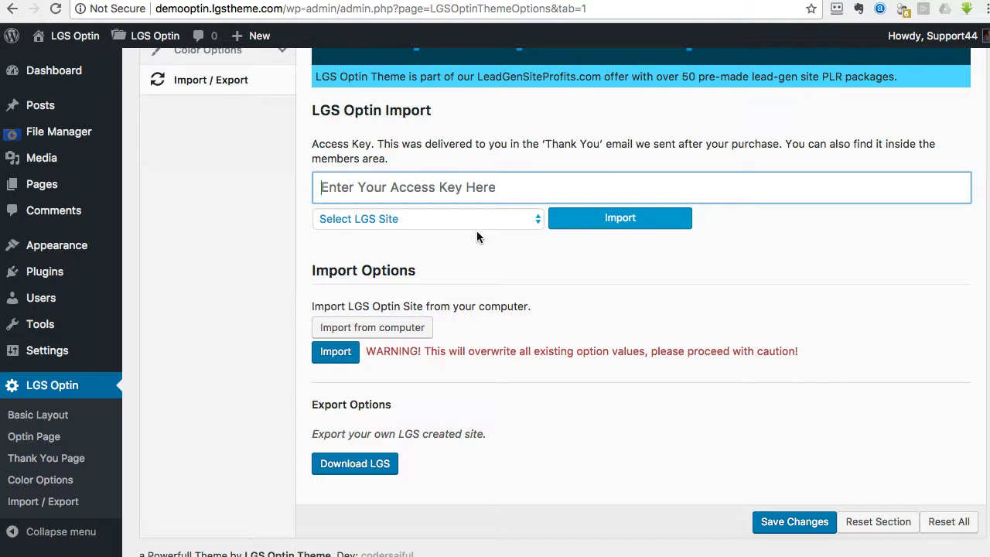
{"action": "left_click", "coordinate": [476, 221]}
{"action": "scroll", "coordinate": [439, 495], "scroll_direction": "down", "scroll_amount": 5}
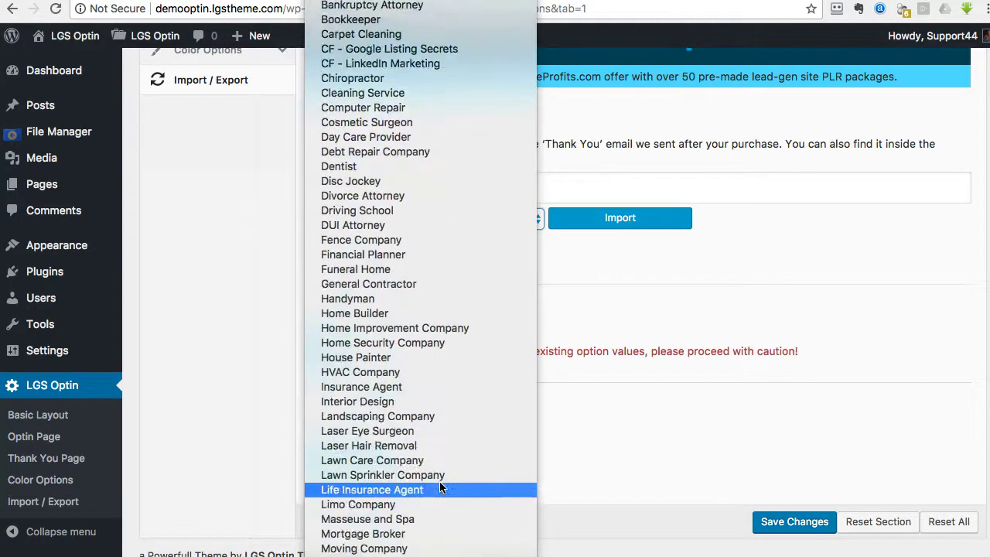
{"action": "scroll", "coordinate": [441, 487], "scroll_direction": "down", "scroll_amount": 3}
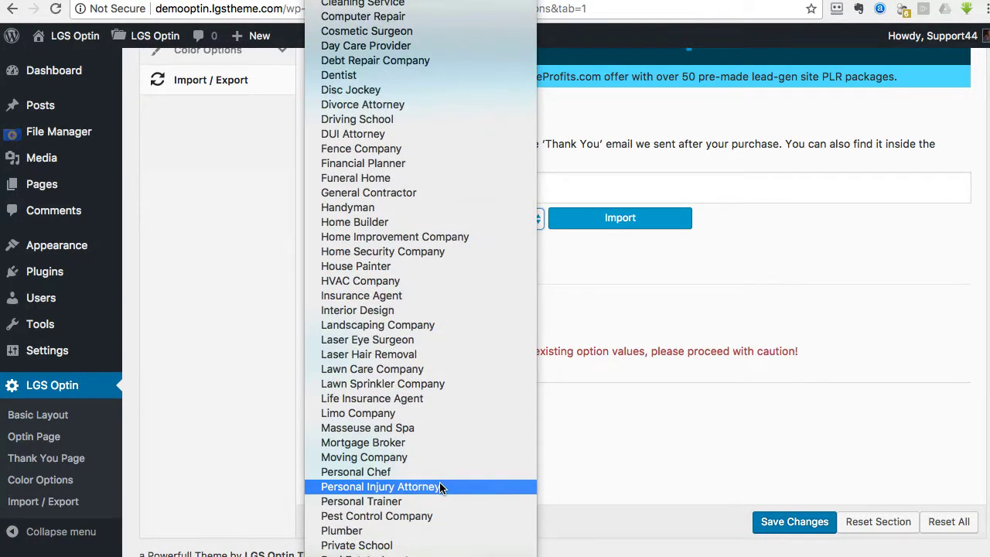
{"action": "left_click", "coordinate": [440, 486]}
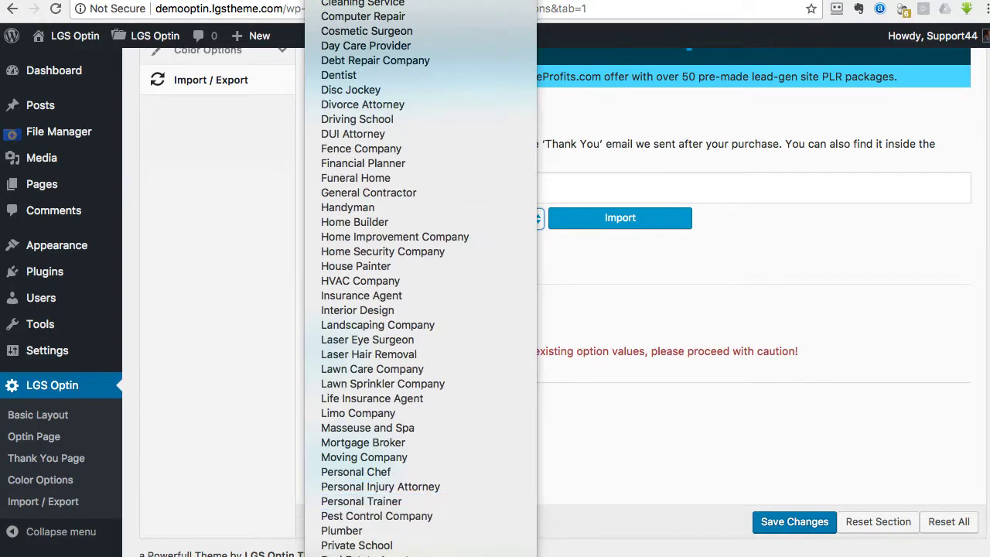
{"action": "key", "text": "Return"}
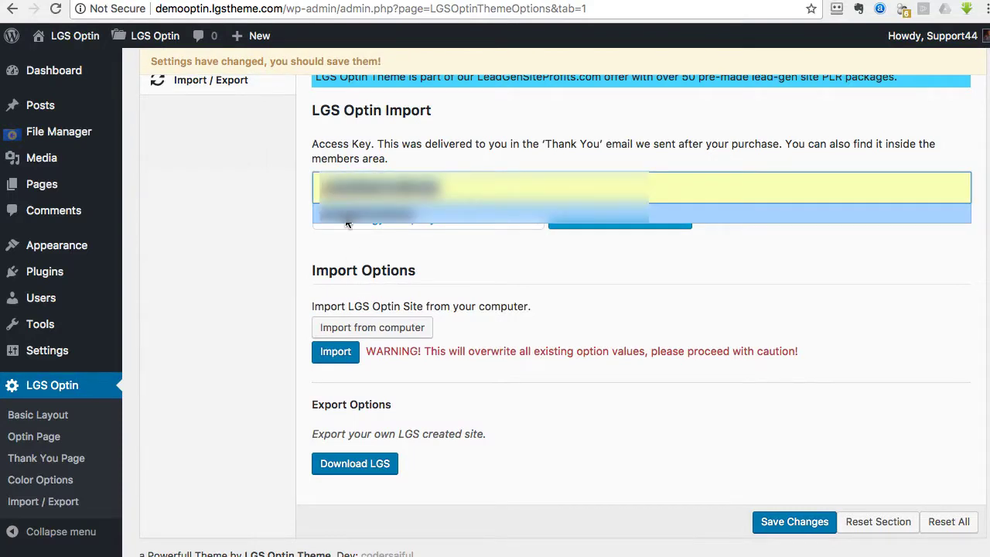
{"action": "left_click", "coordinate": [345, 215]}
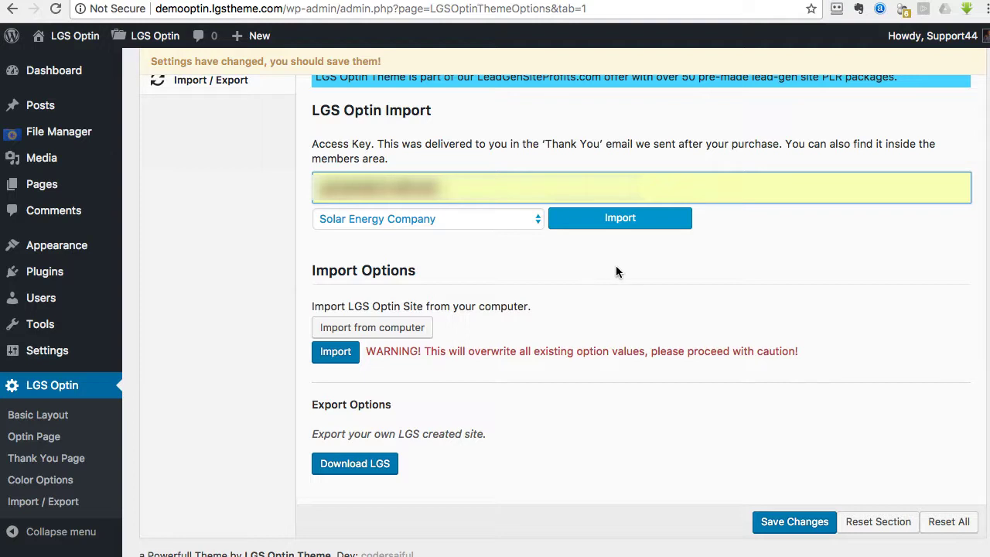
- Import the Solar Energy Company site, accepting the replacement of current data and leaving the page
{"action": "left_click", "coordinate": [619, 224]}
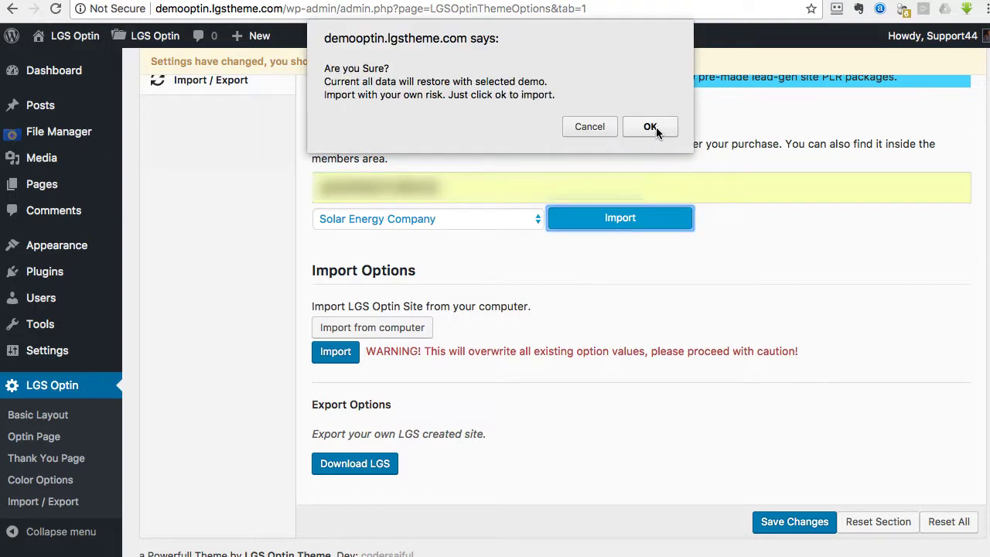
{"action": "left_click", "coordinate": [650, 127]}
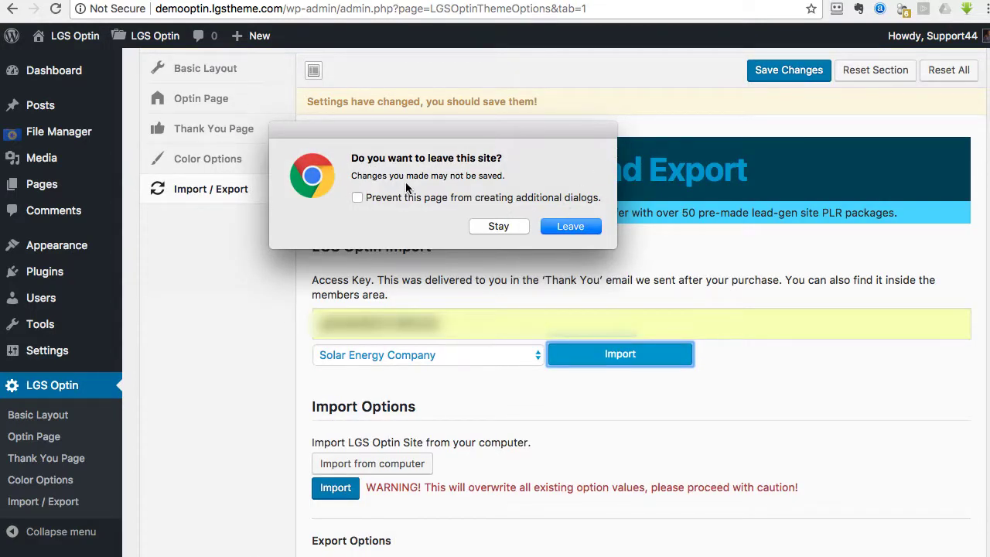
{"action": "left_click", "coordinate": [570, 226]}
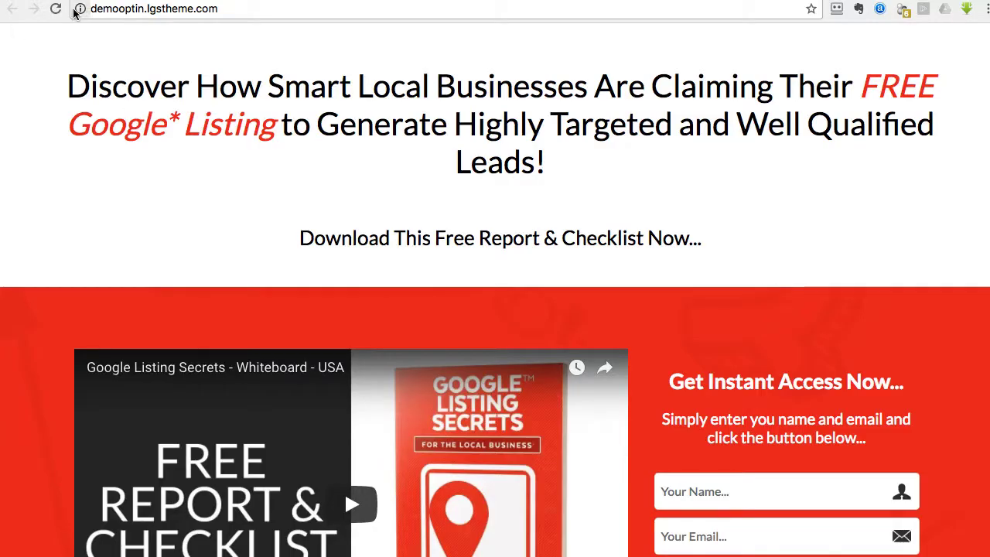
- Reload the live site, look over the Solar Energy Company opt-in page and return to the theme options
{"action": "left_click", "coordinate": [56, 9]}
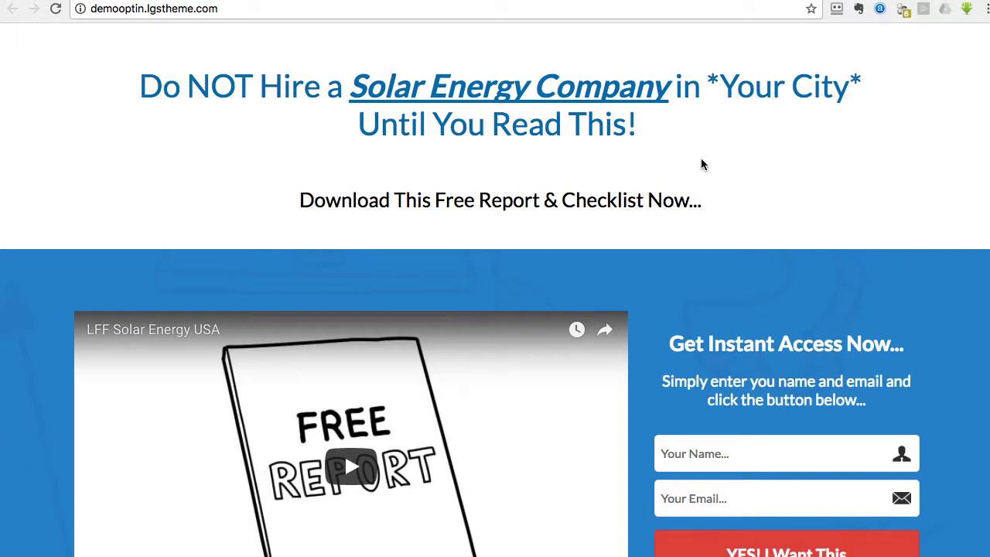
{"action": "scroll", "coordinate": [630, 178], "scroll_direction": "down", "scroll_amount": 5}
{"action": "scroll", "coordinate": [630, 178], "scroll_direction": "up", "scroll_amount": 5}
{"action": "key", "text": "ctrl+Tab"}
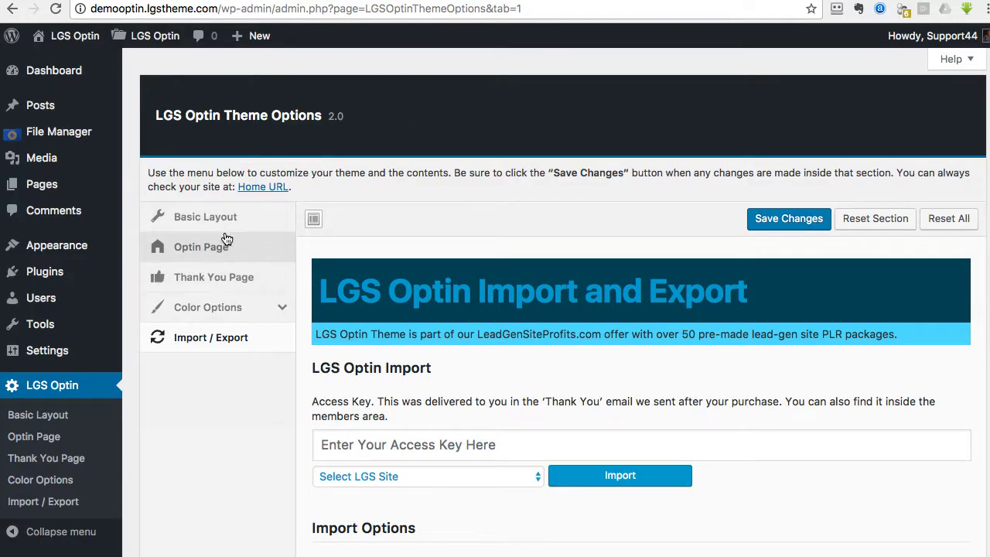
{"action": "key", "text": "ctrl+Tab"}
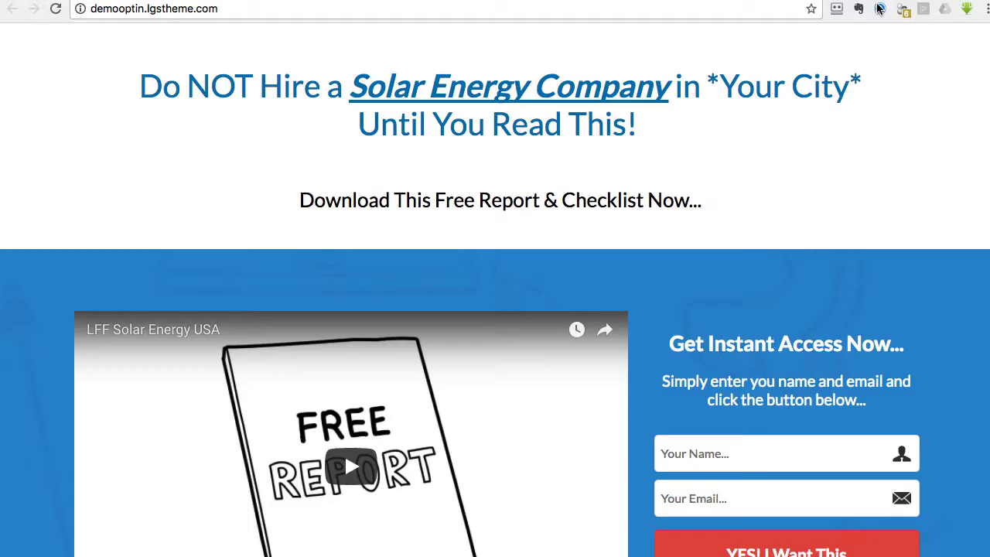
{"action": "key", "text": "ctrl+Tab"}
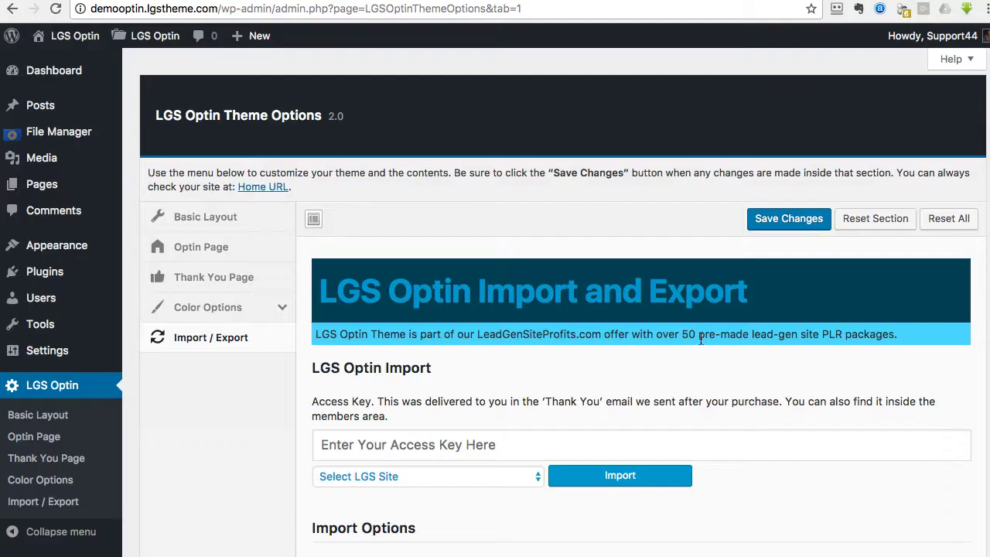
- Fill in the access key again and choose Cosmetic Surgeon as the LGS site to import
{"action": "scroll", "coordinate": [507, 313], "scroll_direction": "down", "scroll_amount": 5}
{"action": "left_click", "coordinate": [348, 269]}
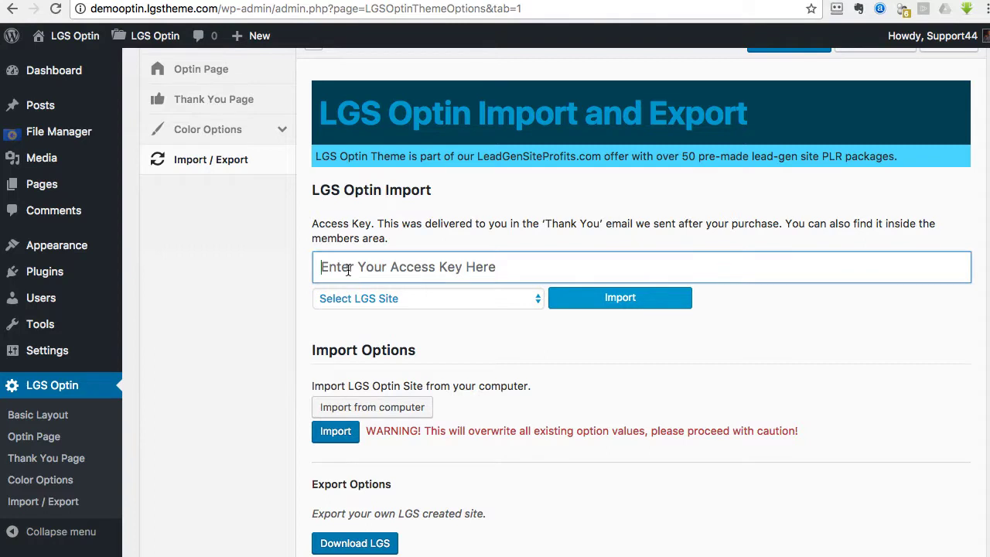
{"action": "left_click", "coordinate": [374, 307]}
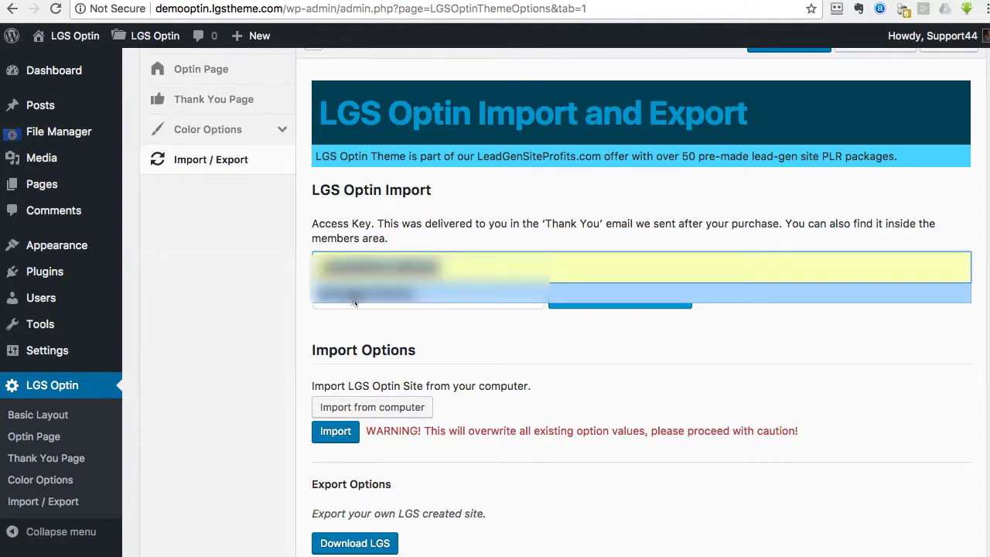
{"action": "left_click", "coordinate": [375, 307]}
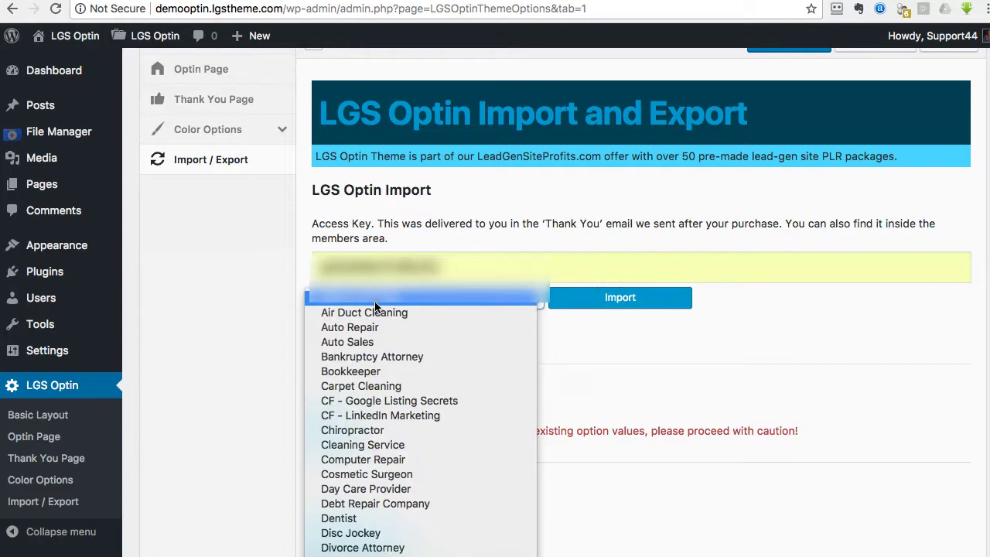
{"action": "left_click", "coordinate": [401, 477]}
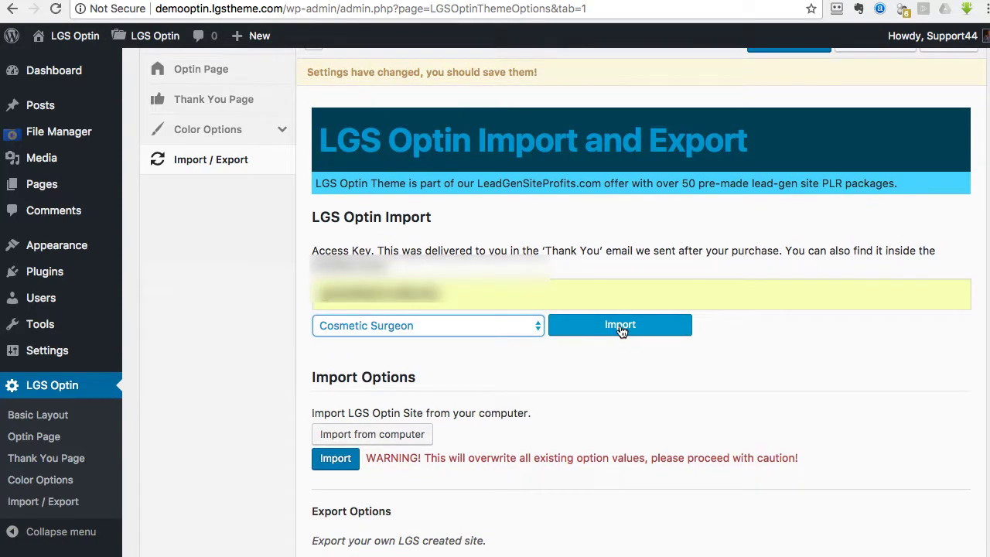
- Import the Cosmetic Surgeon site, accepting the replacement of current data and leaving the page
{"action": "left_click", "coordinate": [622, 328]}
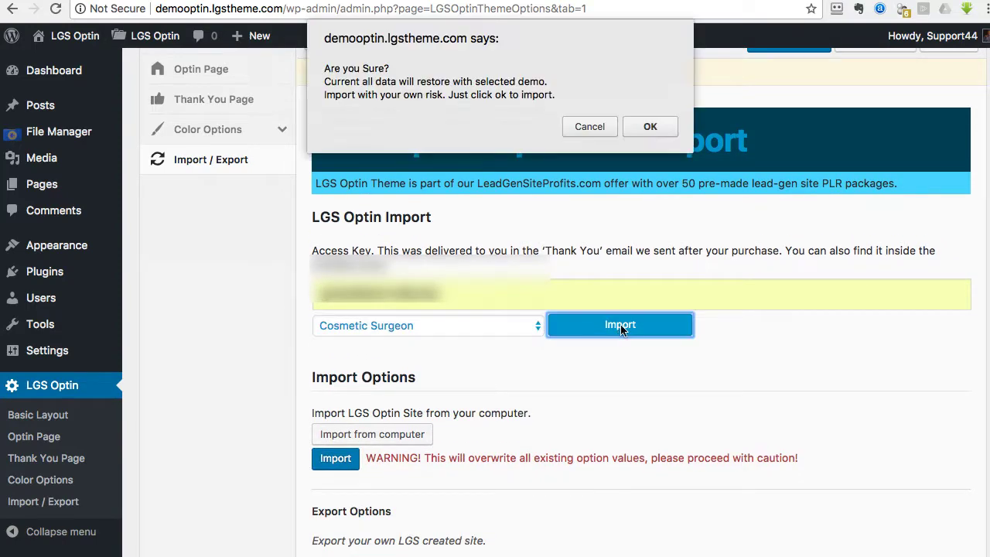
{"action": "left_click", "coordinate": [648, 126]}
{"action": "left_click", "coordinate": [581, 228]}
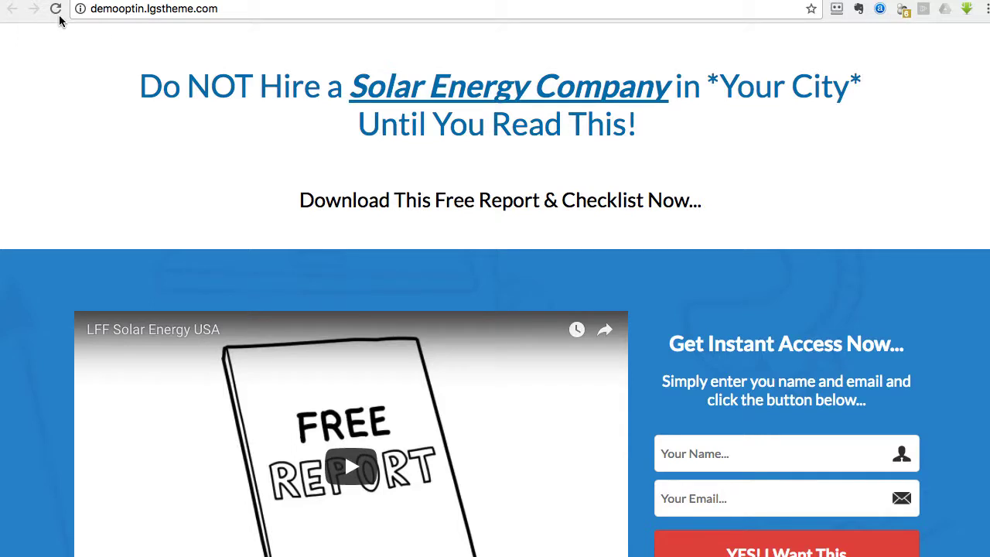
- Reload the live site, check the Cosmetic Surgeon headline and return to the theme's import and export options
{"action": "left_click", "coordinate": [56, 11]}
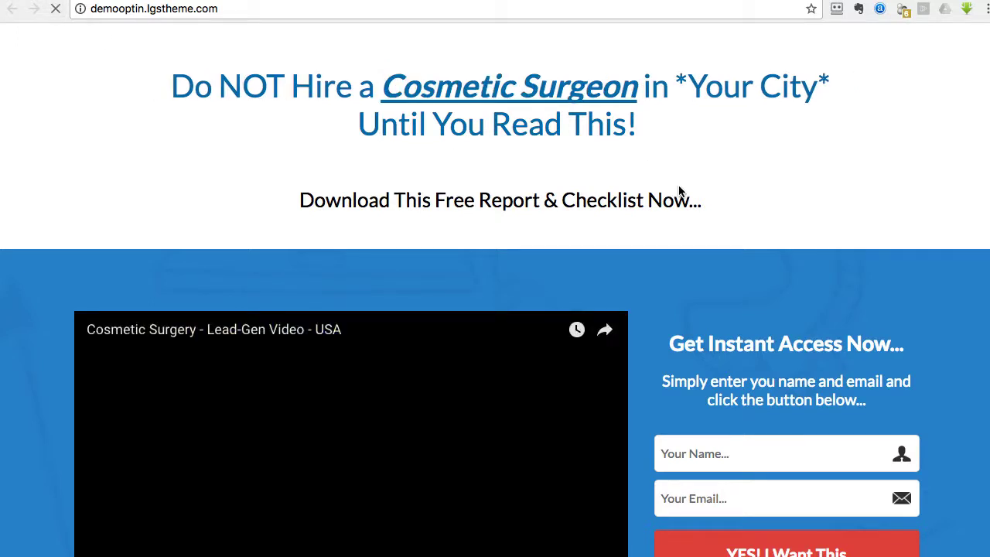
{"action": "left_click_drag", "start_coordinate": [384, 91], "coordinate": [640, 88]}
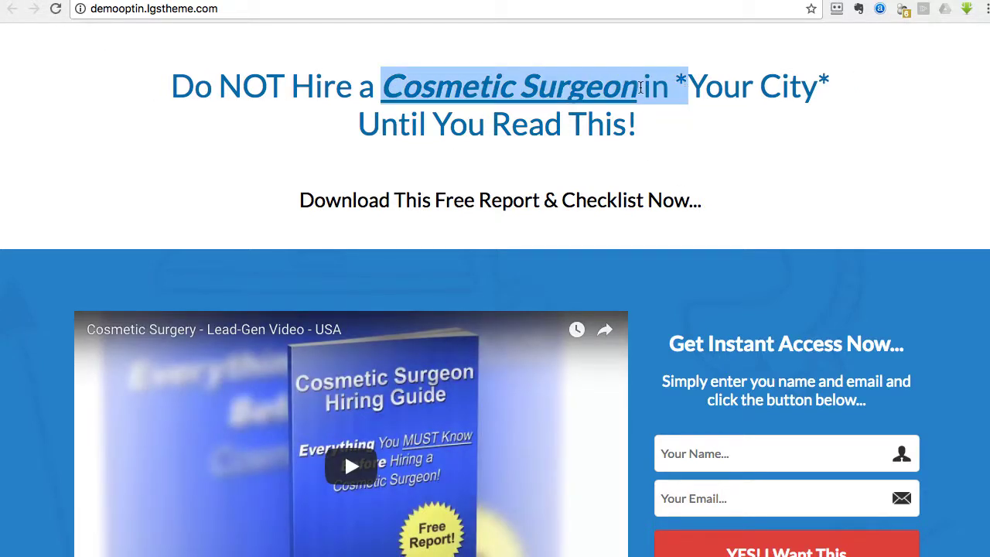
{"action": "left_click", "coordinate": [640, 88]}
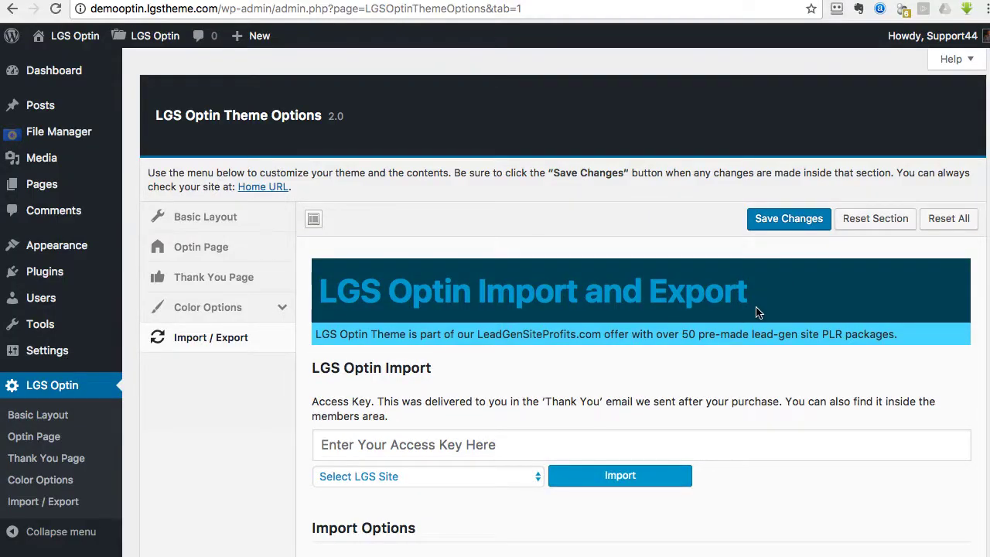
{"action": "scroll", "coordinate": [757, 311], "scroll_direction": "down", "scroll_amount": 1}
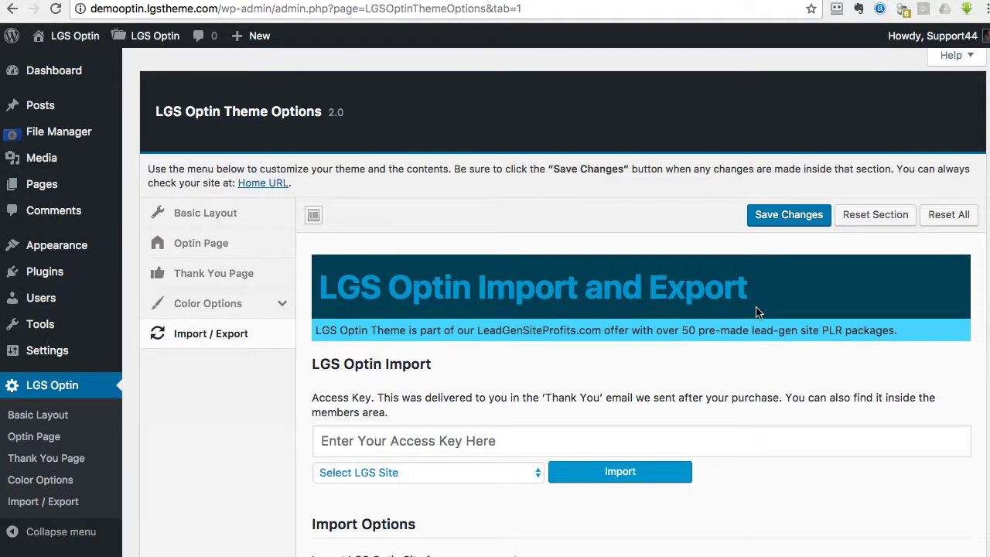